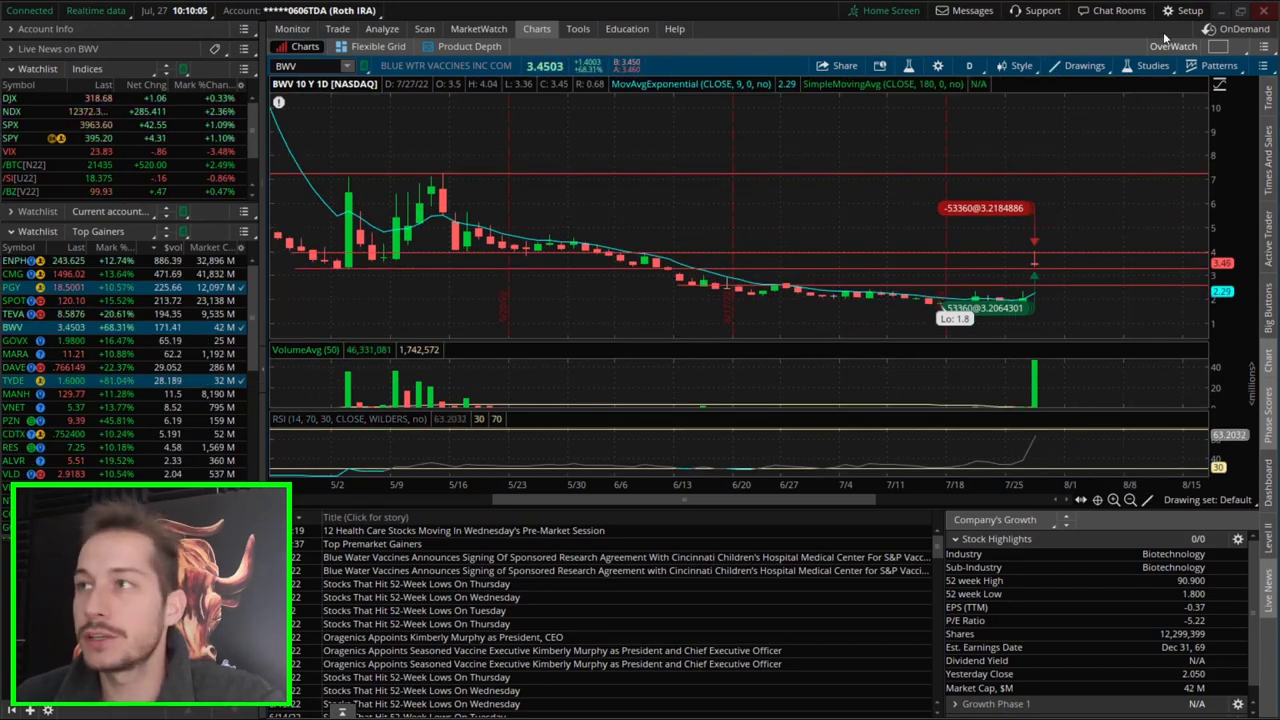
# Open Setup > Application Settings, move the User Setup dialog down, and scroll Hot keys to Active Trader
pyautogui.click(1180, 11)
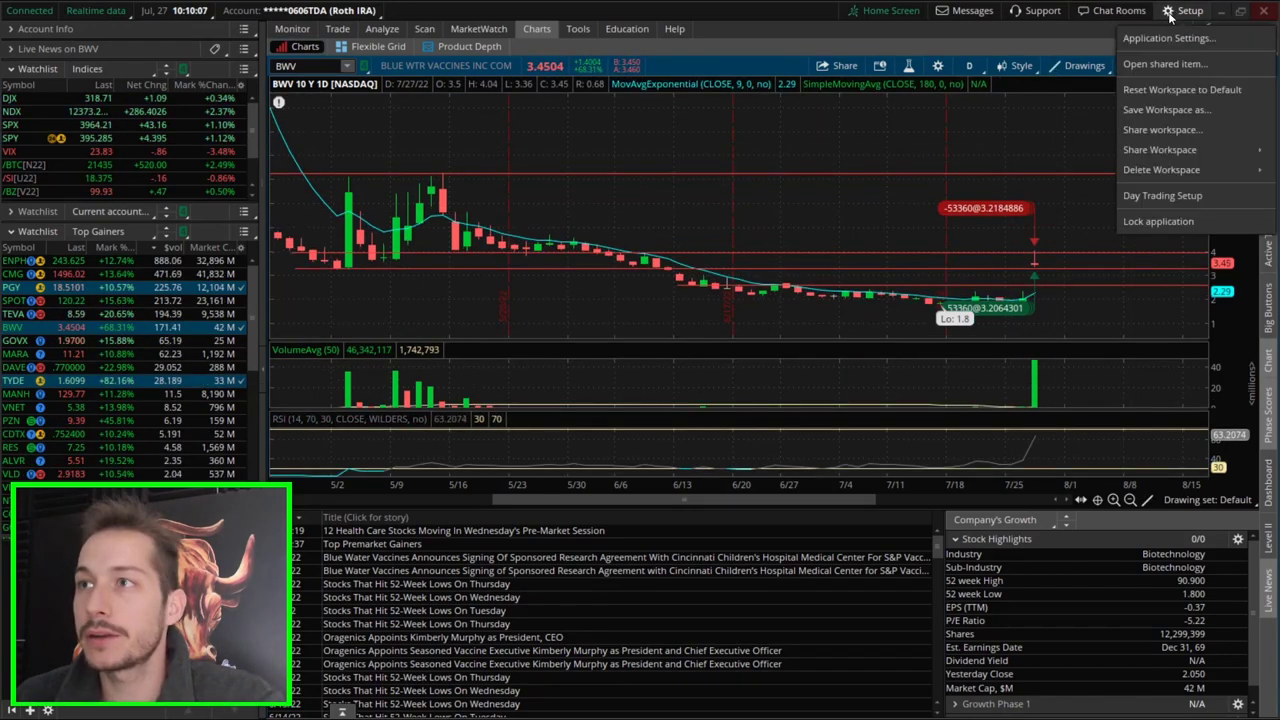
pyautogui.click(1152, 41)
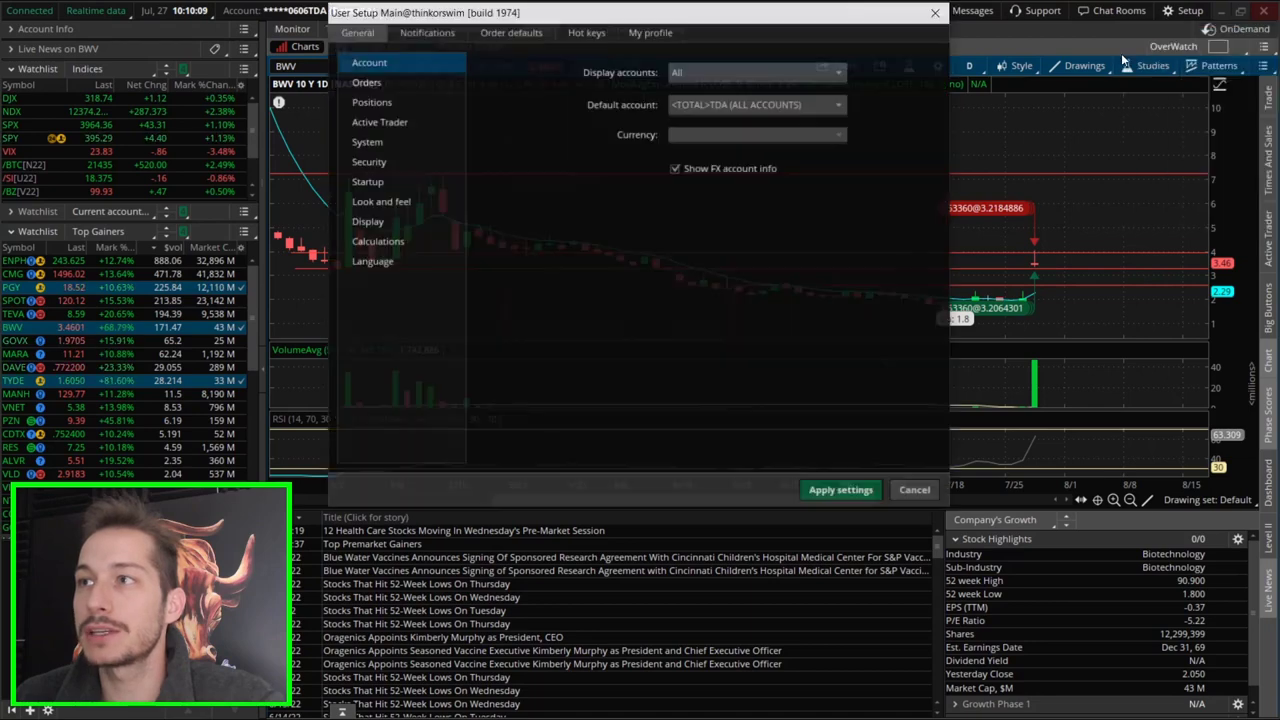
pyautogui.moveTo(679, 12); pyautogui.dragTo(694, 81)
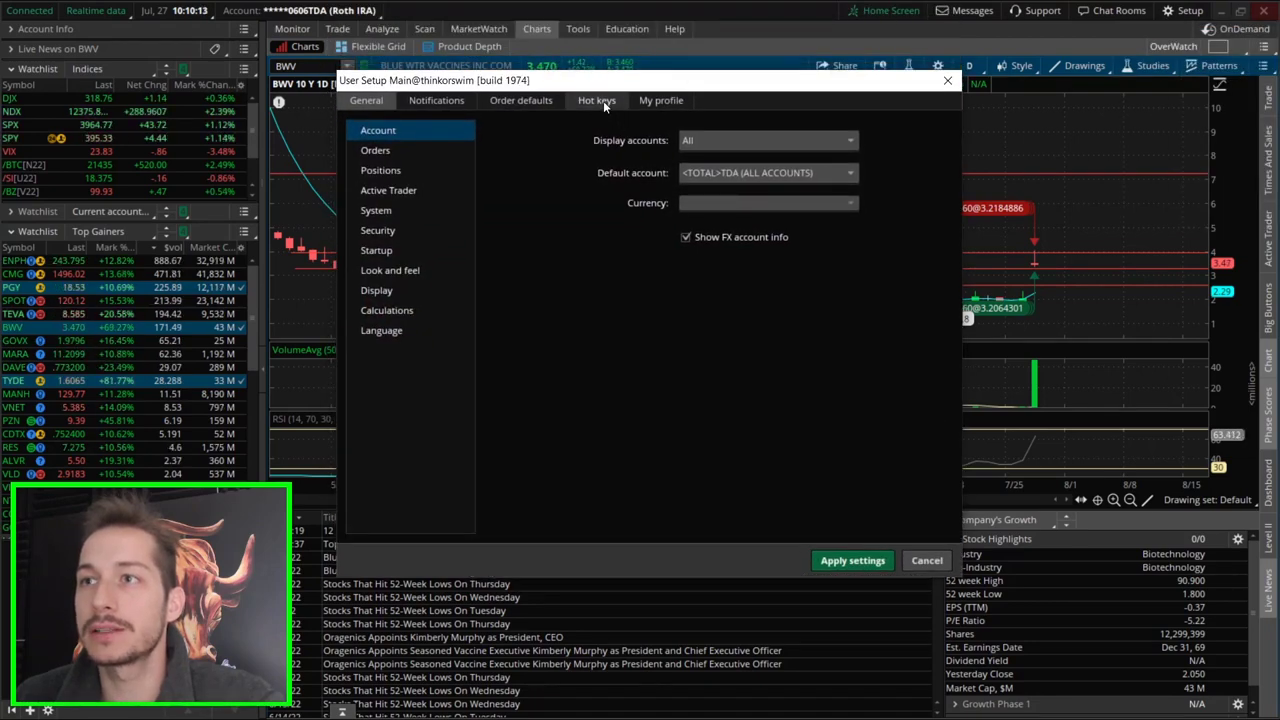
pyautogui.click(603, 101)
pyautogui.moveTo(629, 142); pyautogui.dragTo(627, 189)
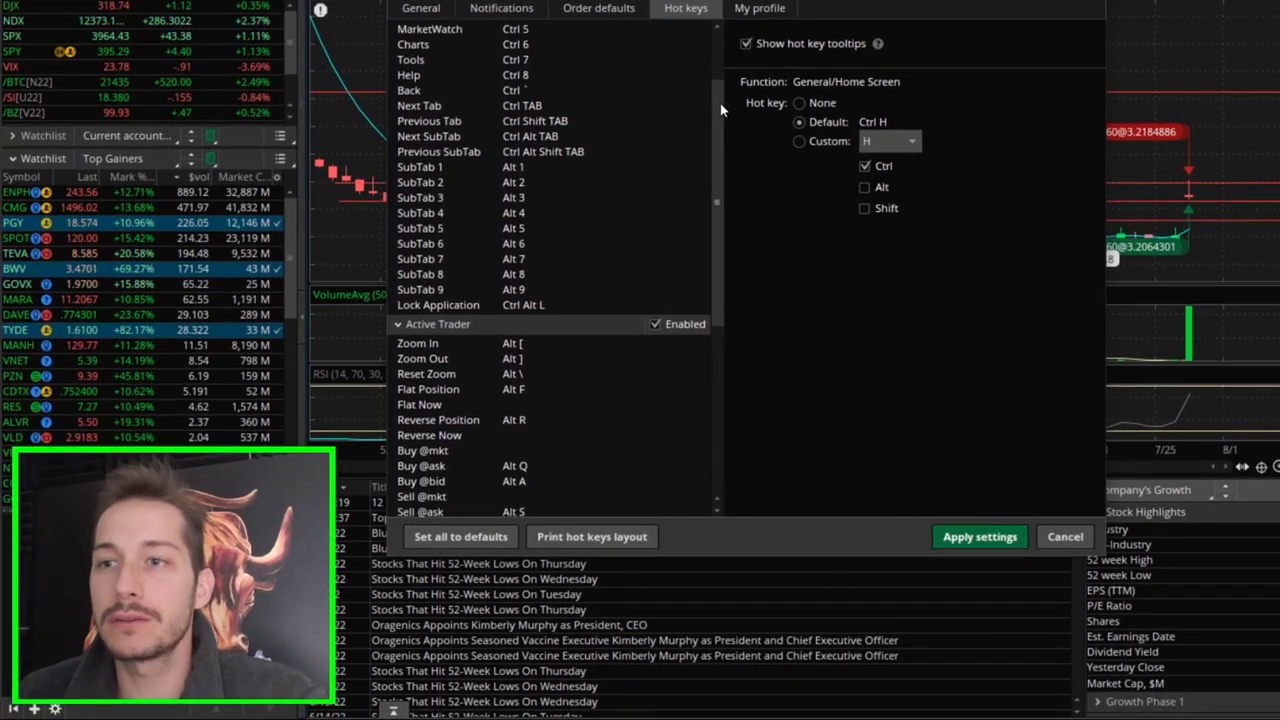
pyautogui.moveTo(721, 103); pyautogui.dragTo(715, 161)
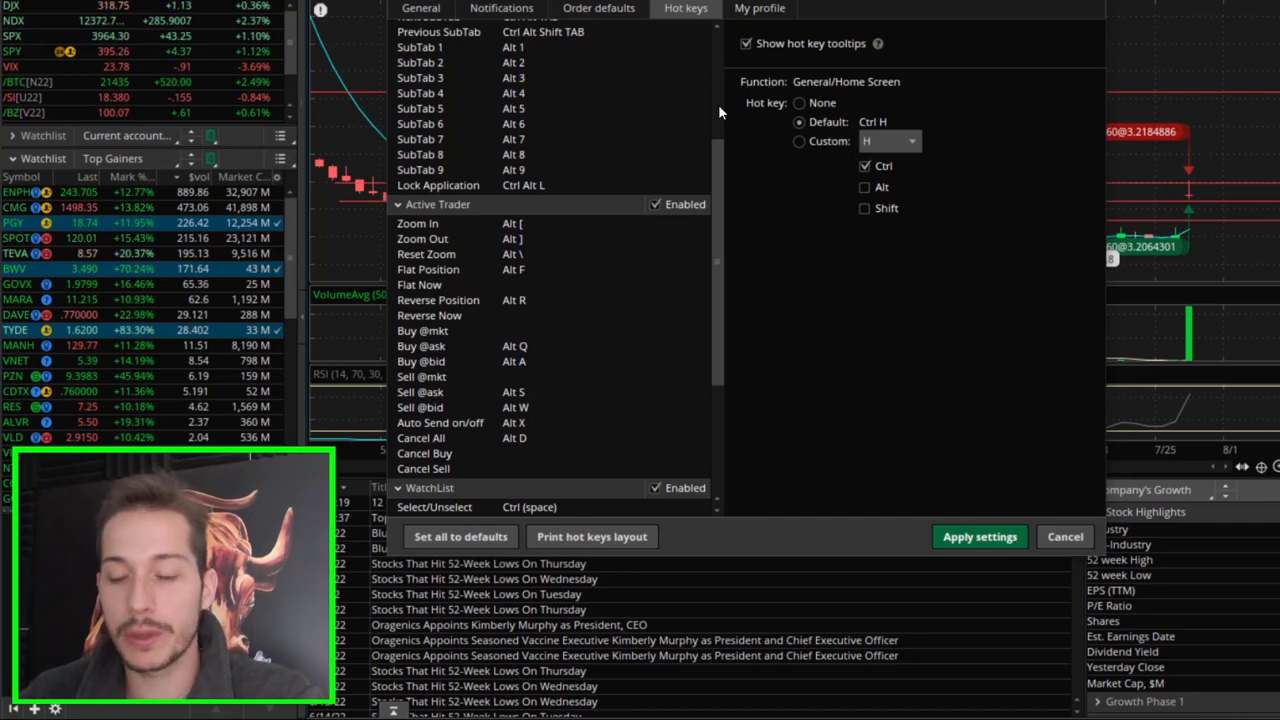
pyautogui.scroll(-1, 719, 182)
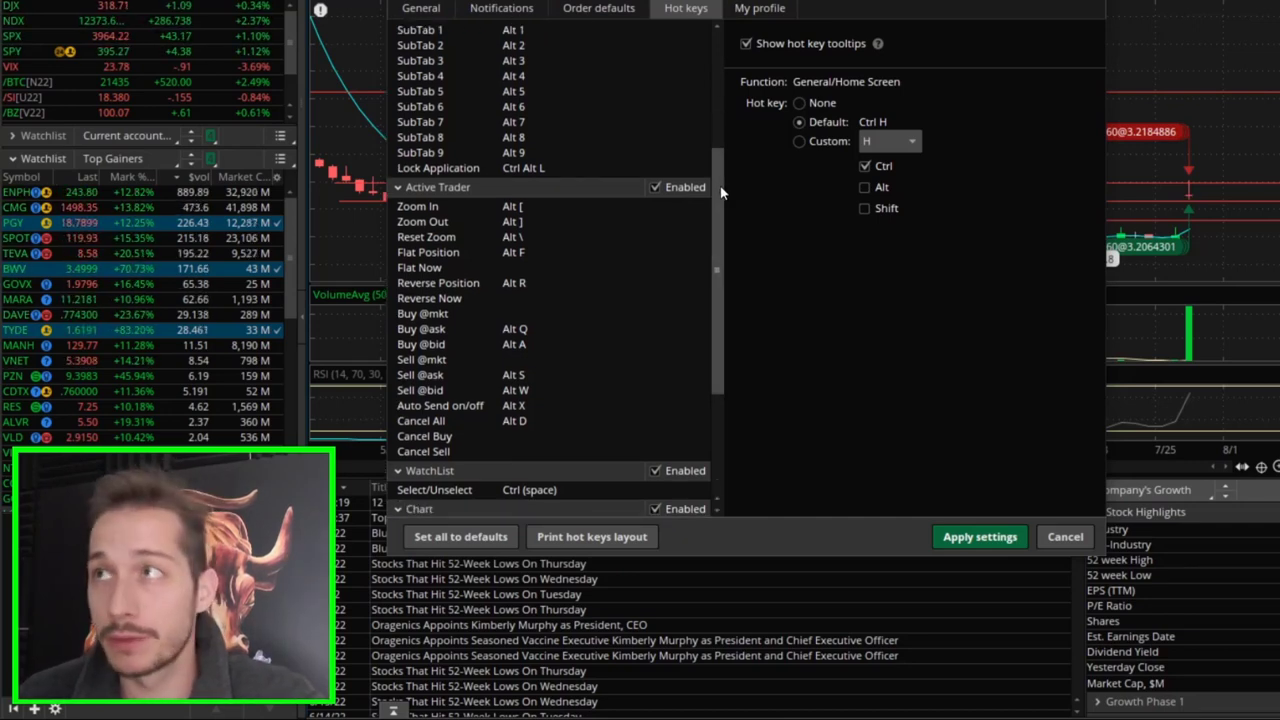
pyautogui.scroll(-1, 720, 192)
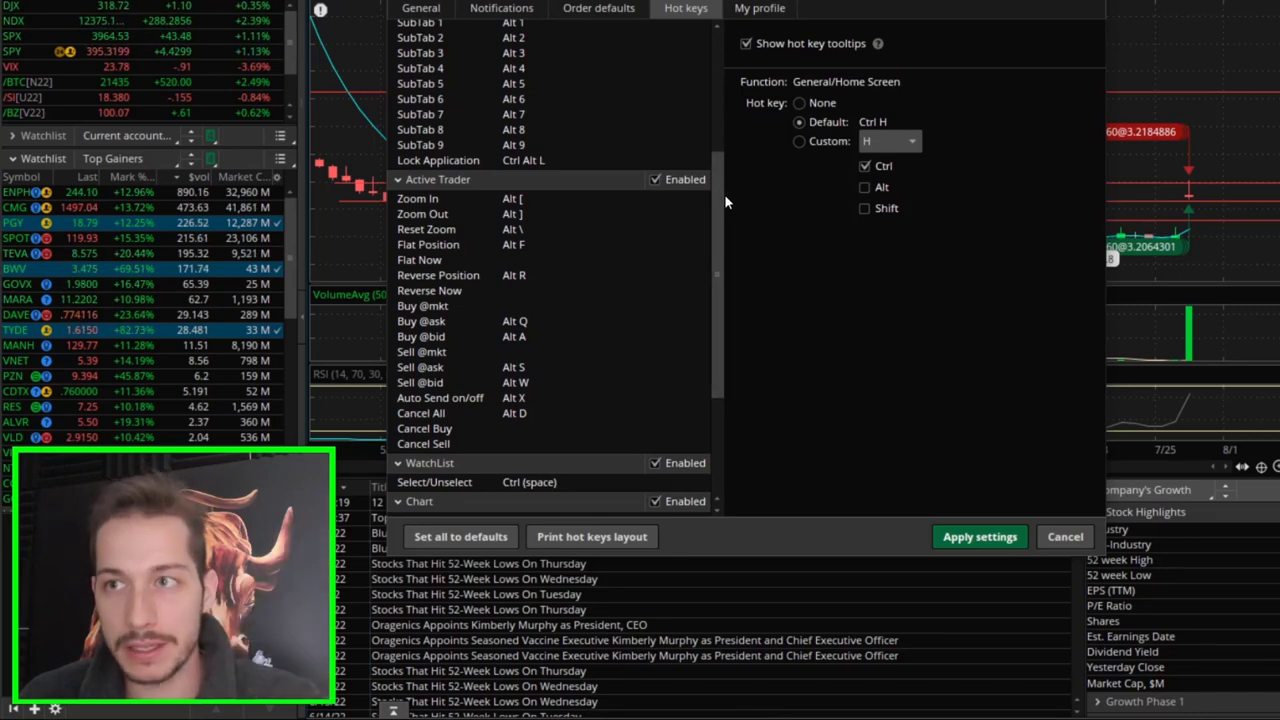
pyautogui.scroll(-2, 722, 198)
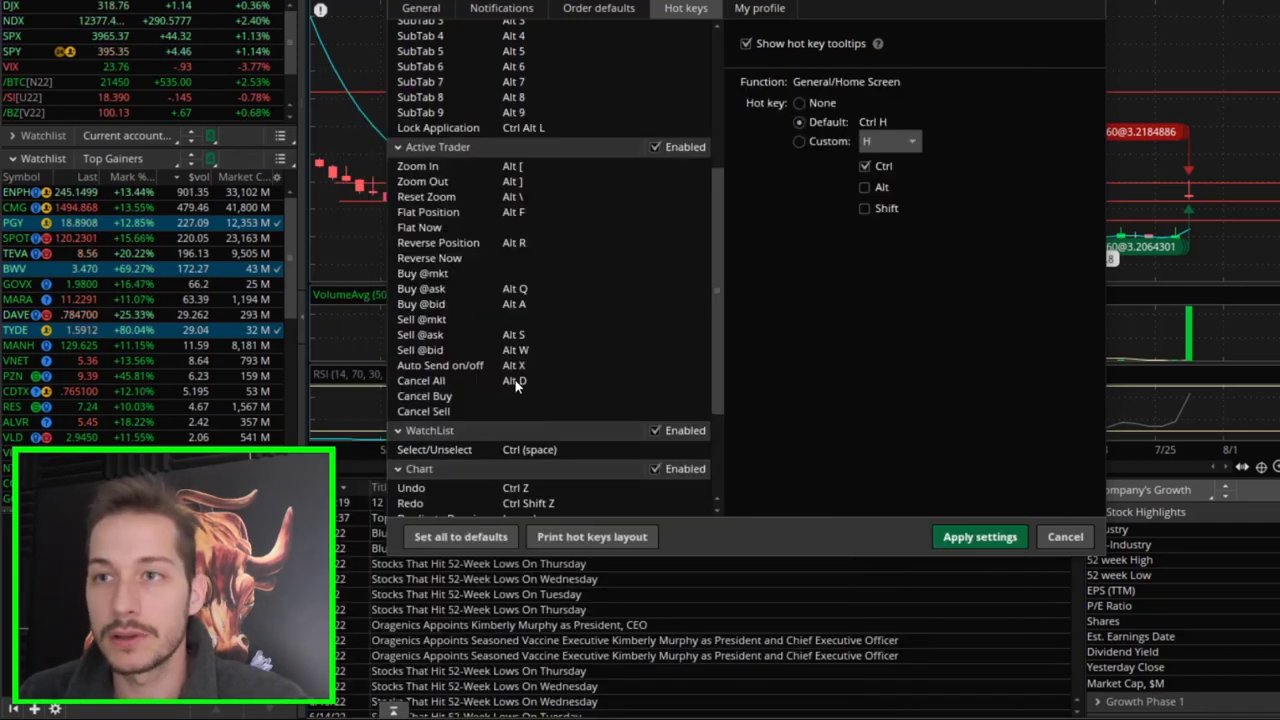
pyautogui.click(514, 308)
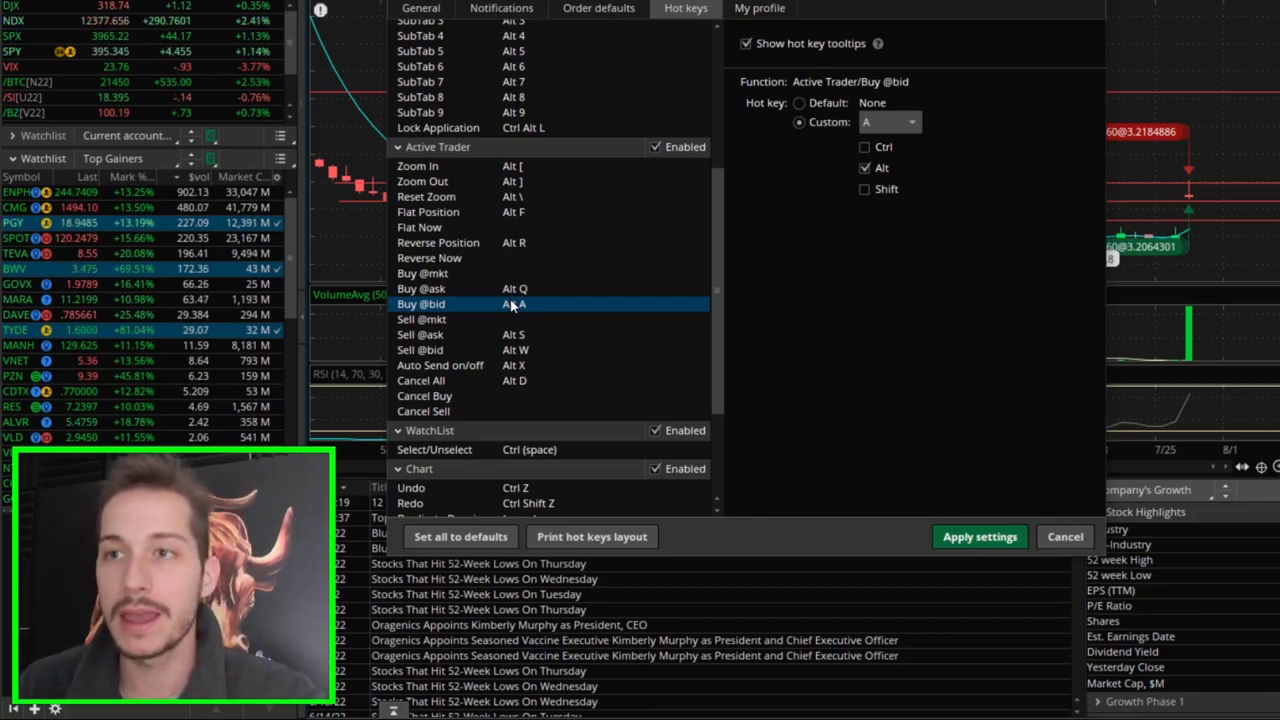
pyautogui.click(572, 288)
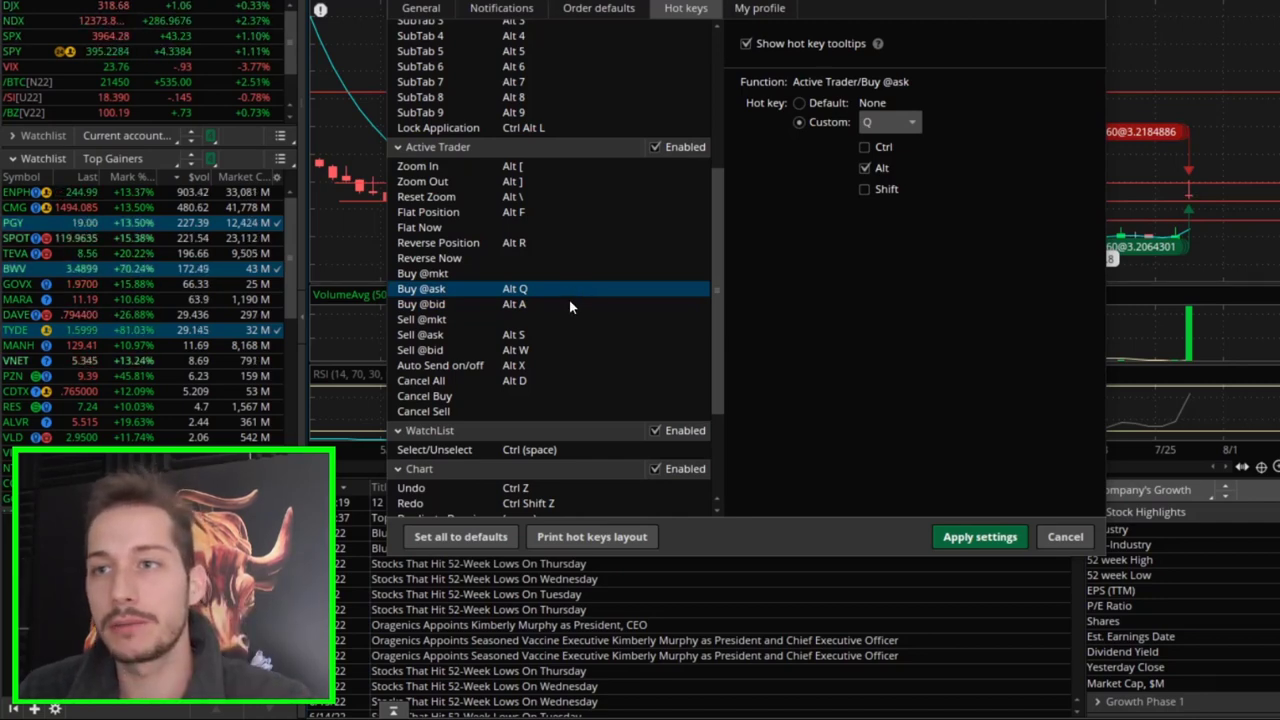
pyautogui.click(554, 303)
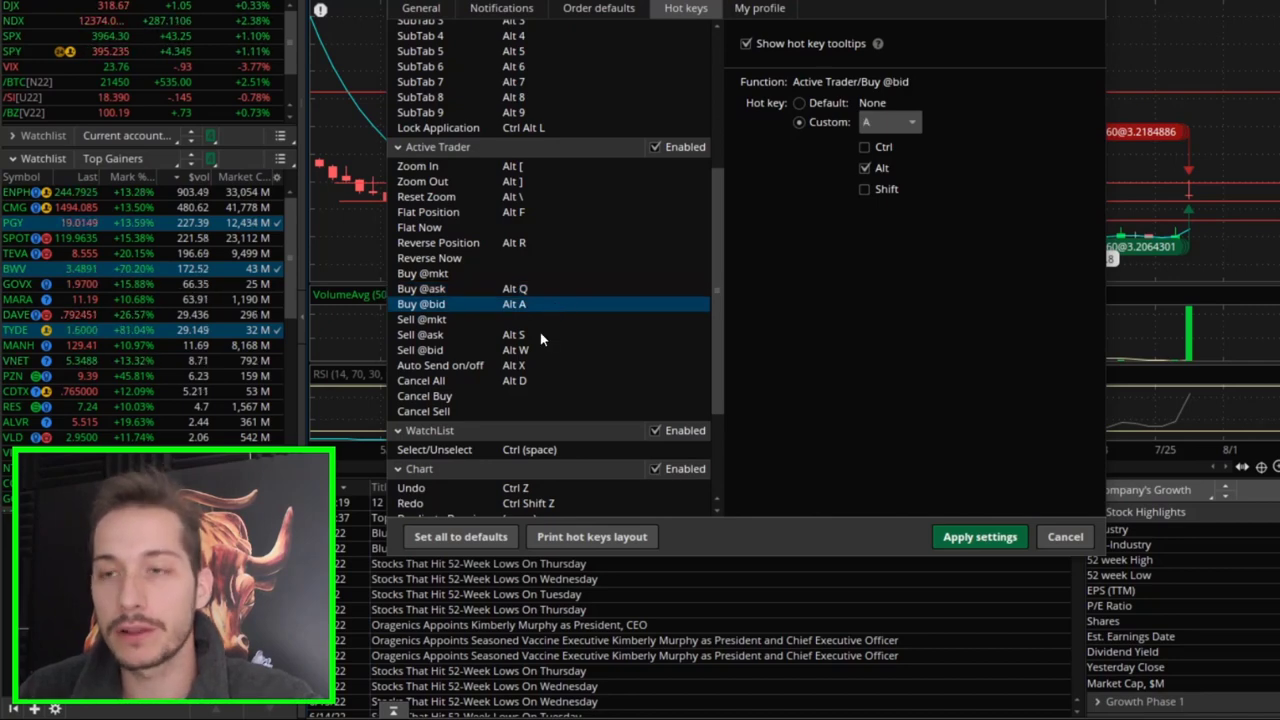
pyautogui.click(541, 336)
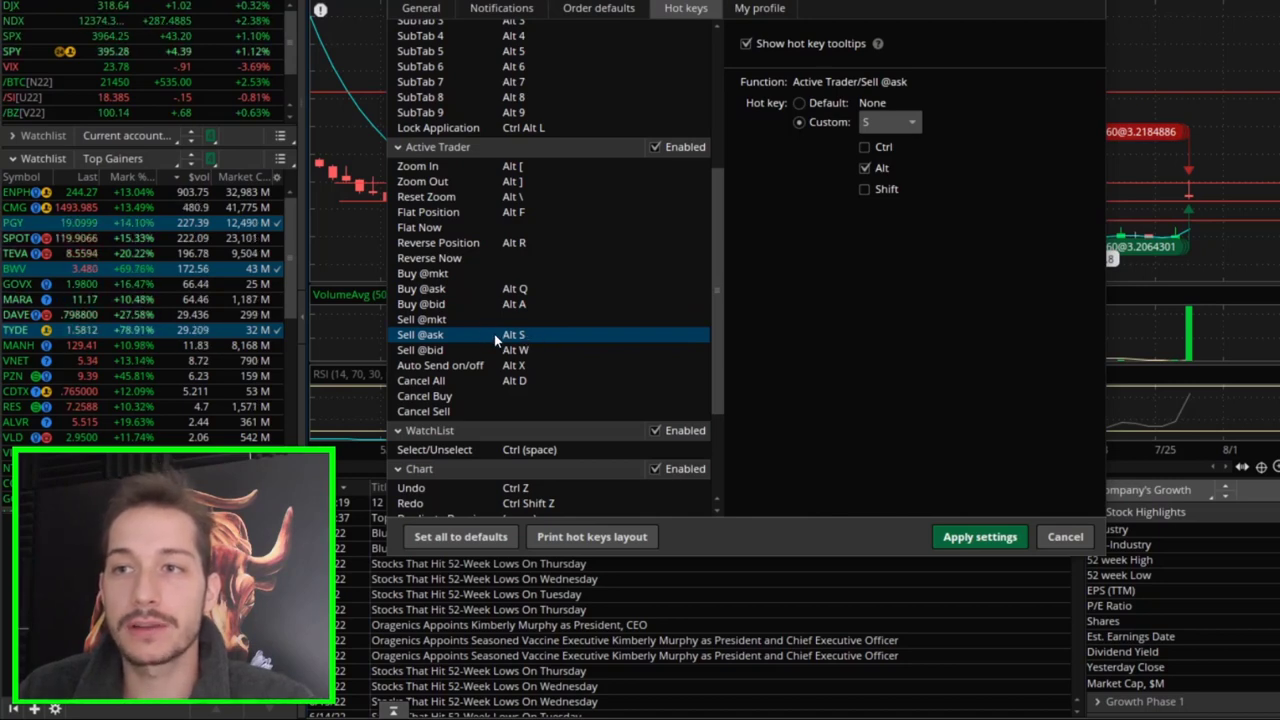
pyautogui.click(529, 351)
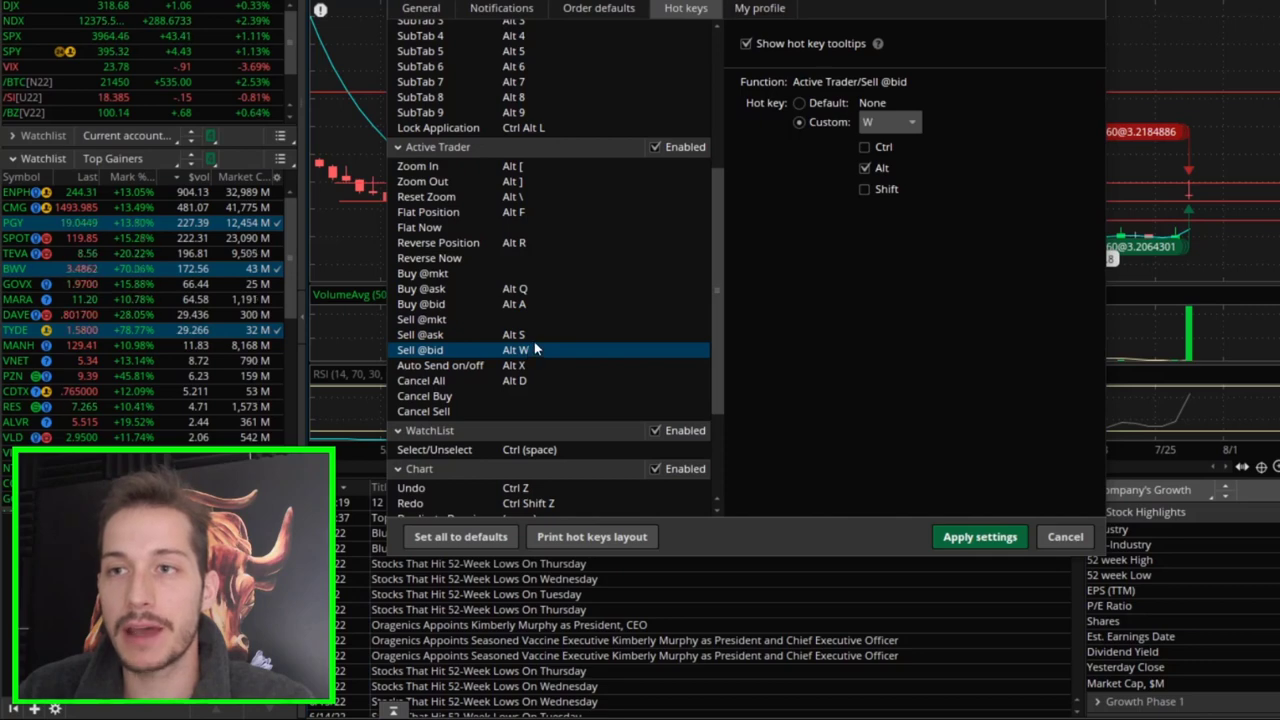
pyautogui.click(538, 367)
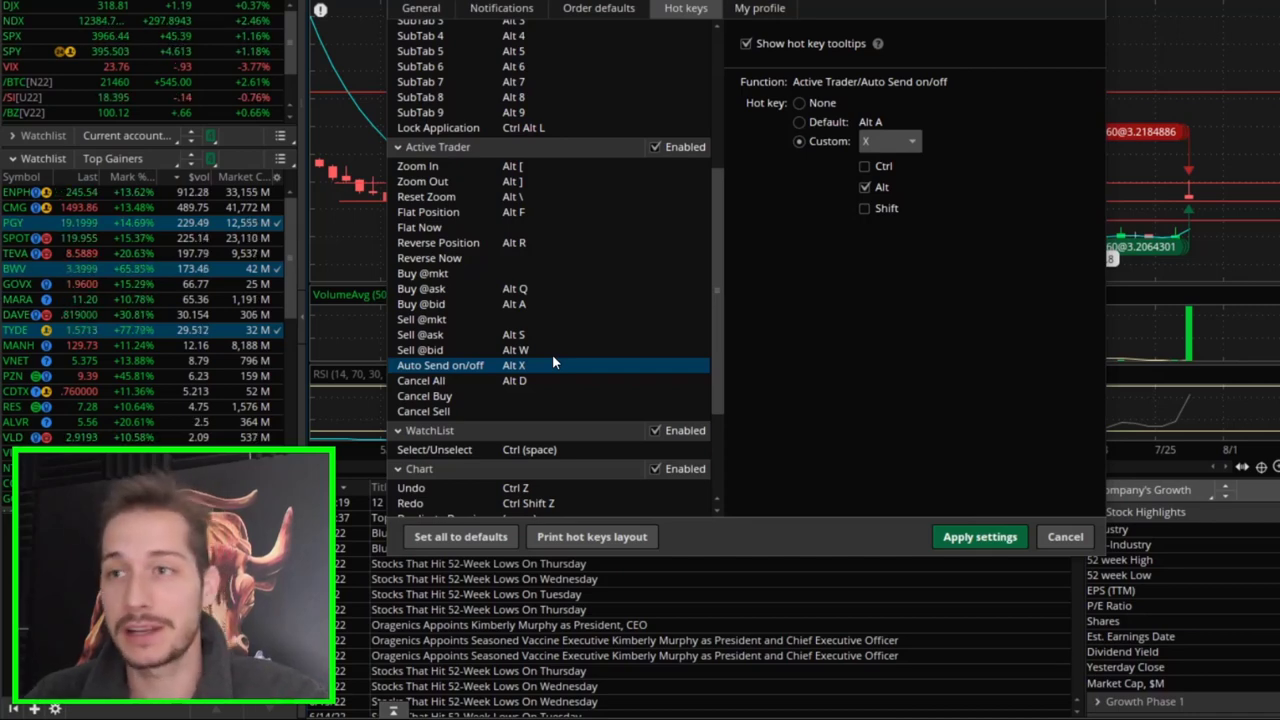
pyautogui.click(540, 381)
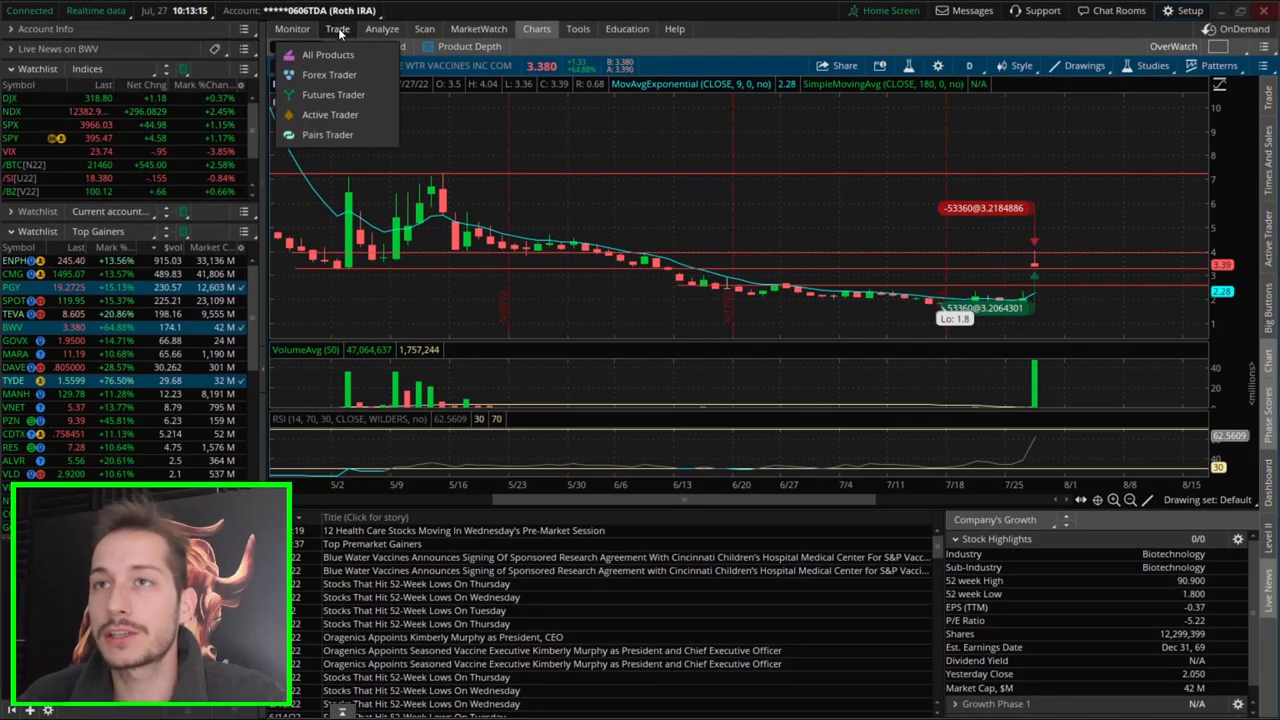
# Switch to the Active Trader page and briefly view the hot key settings
pyautogui.click(339, 30)
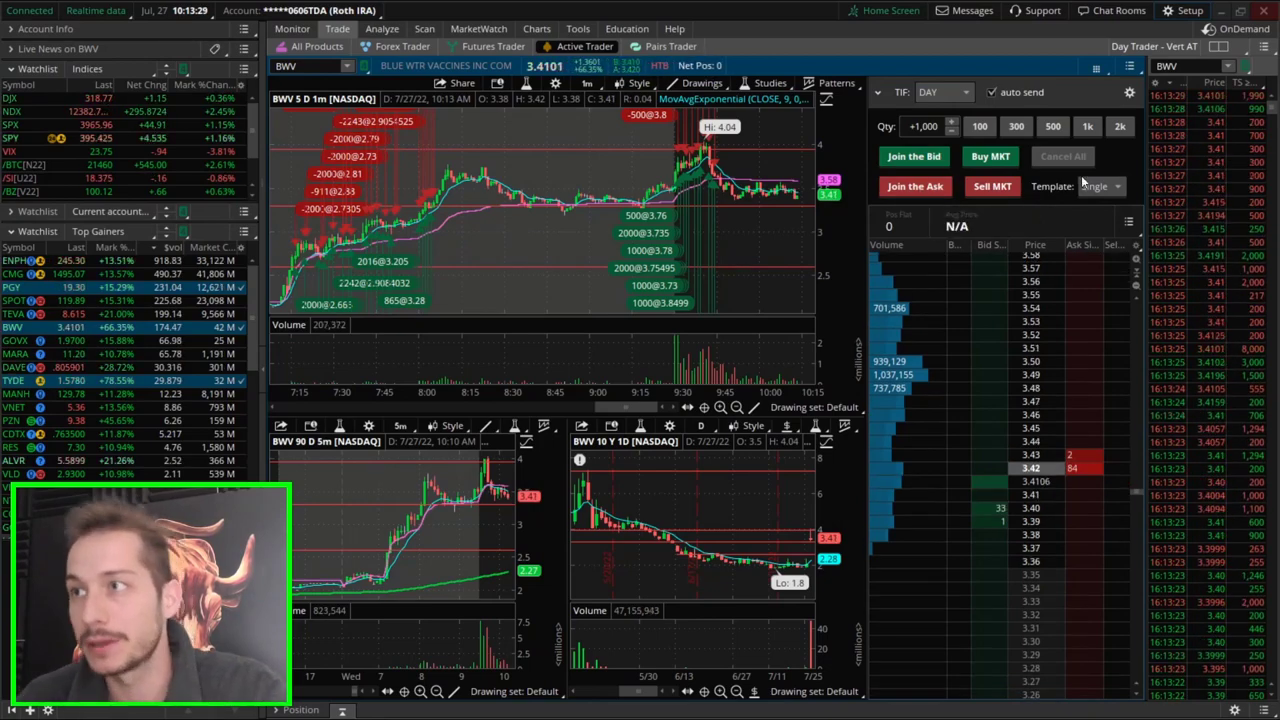
pyautogui.click(1183, 10)
pyautogui.click(1210, 32)
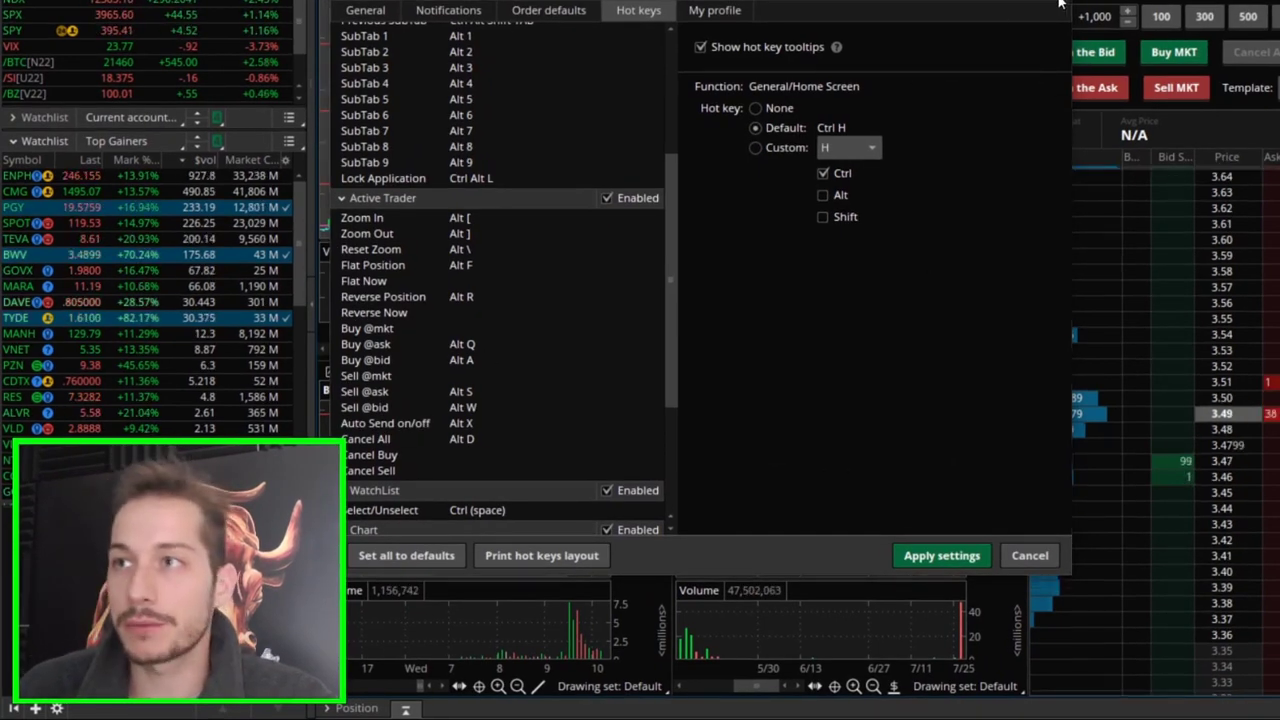
pyautogui.press('Escape')
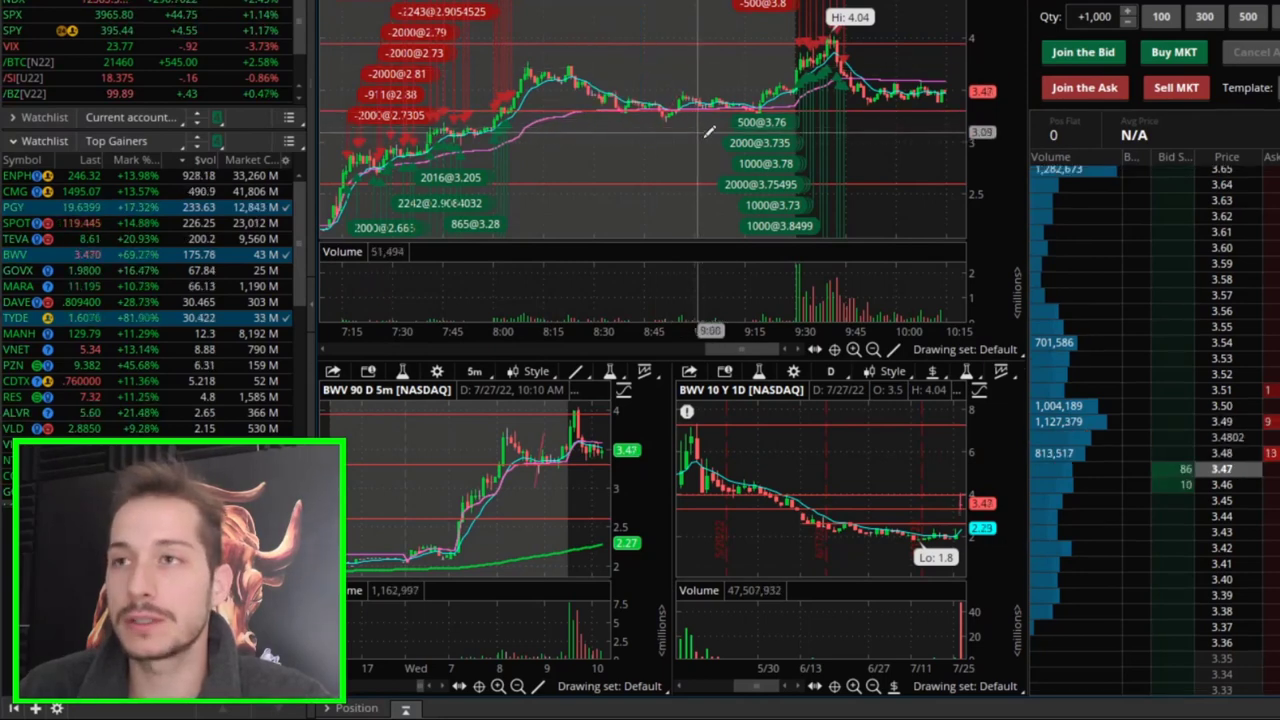
# Measure the 1-minute chart's rise from the pullback to the 4.04 high, then clear the measurement
pyautogui.rightClick(668, 130)
pyautogui.click(668, 130)
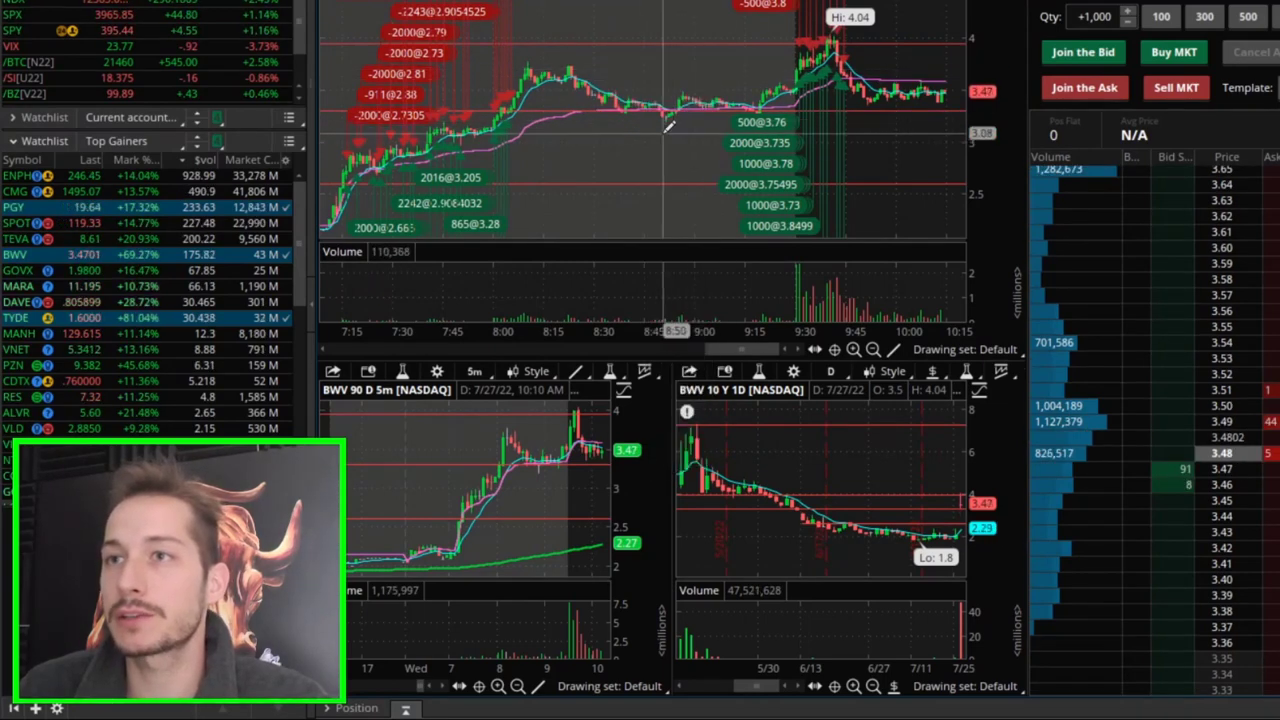
pyautogui.moveTo(662, 132); pyautogui.dragTo(790, 47)
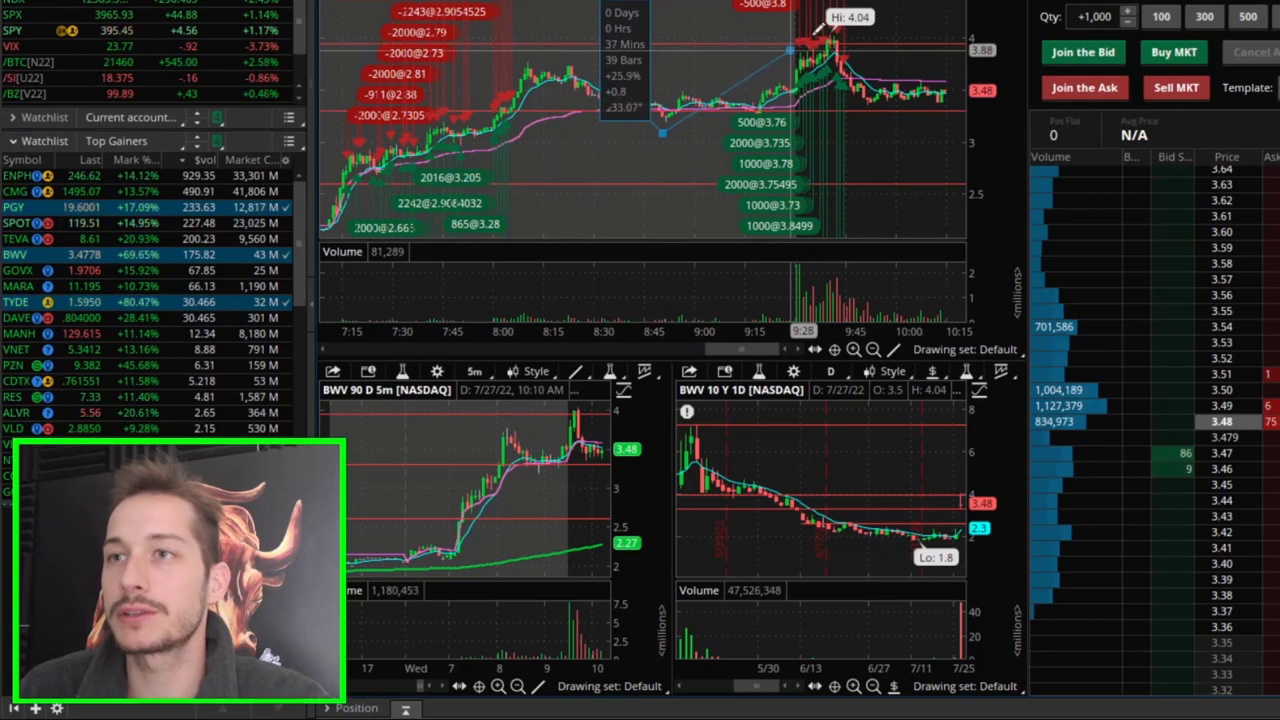
pyautogui.rightClick(770, 64)
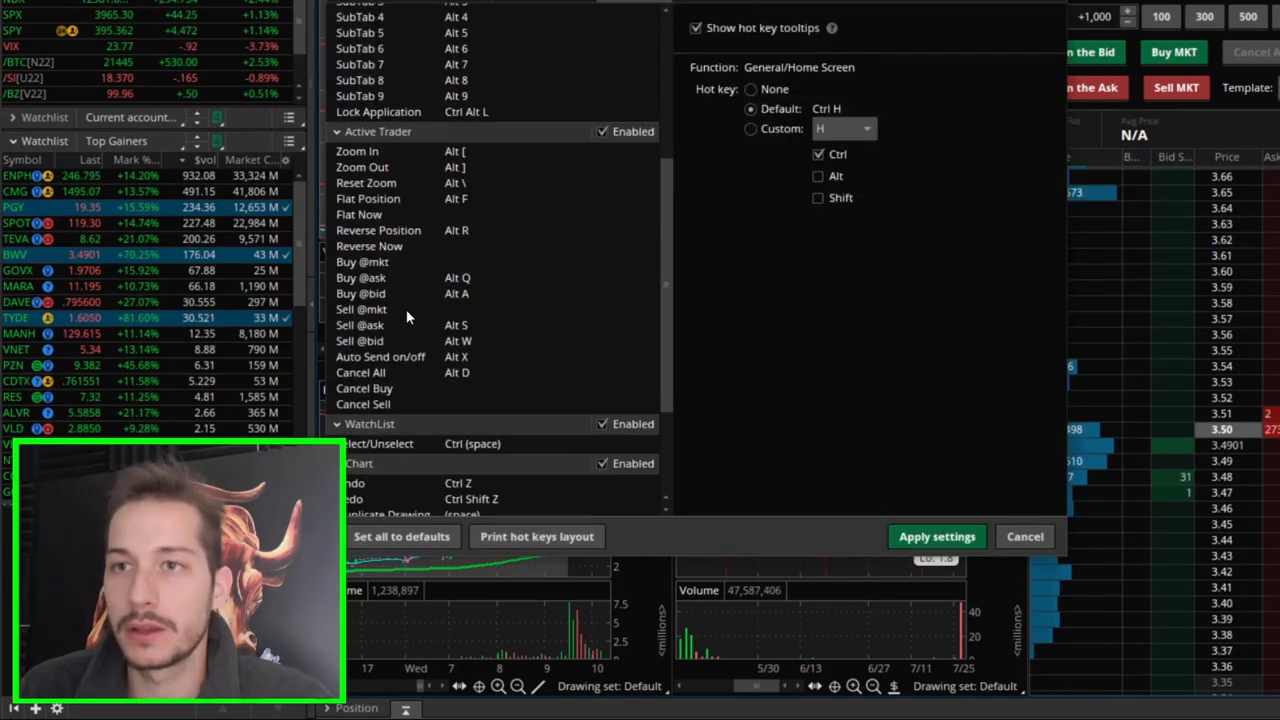
pyautogui.click(383, 310)
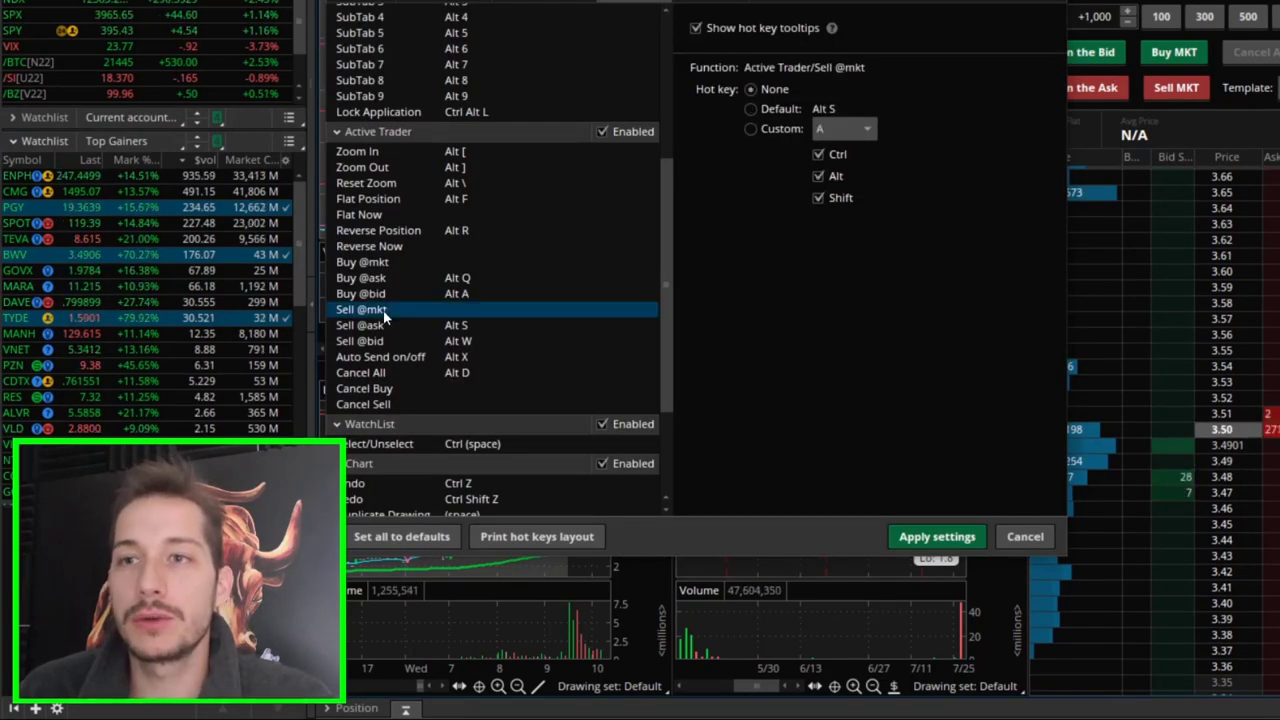
pyautogui.click(384, 265)
pyautogui.click(378, 310)
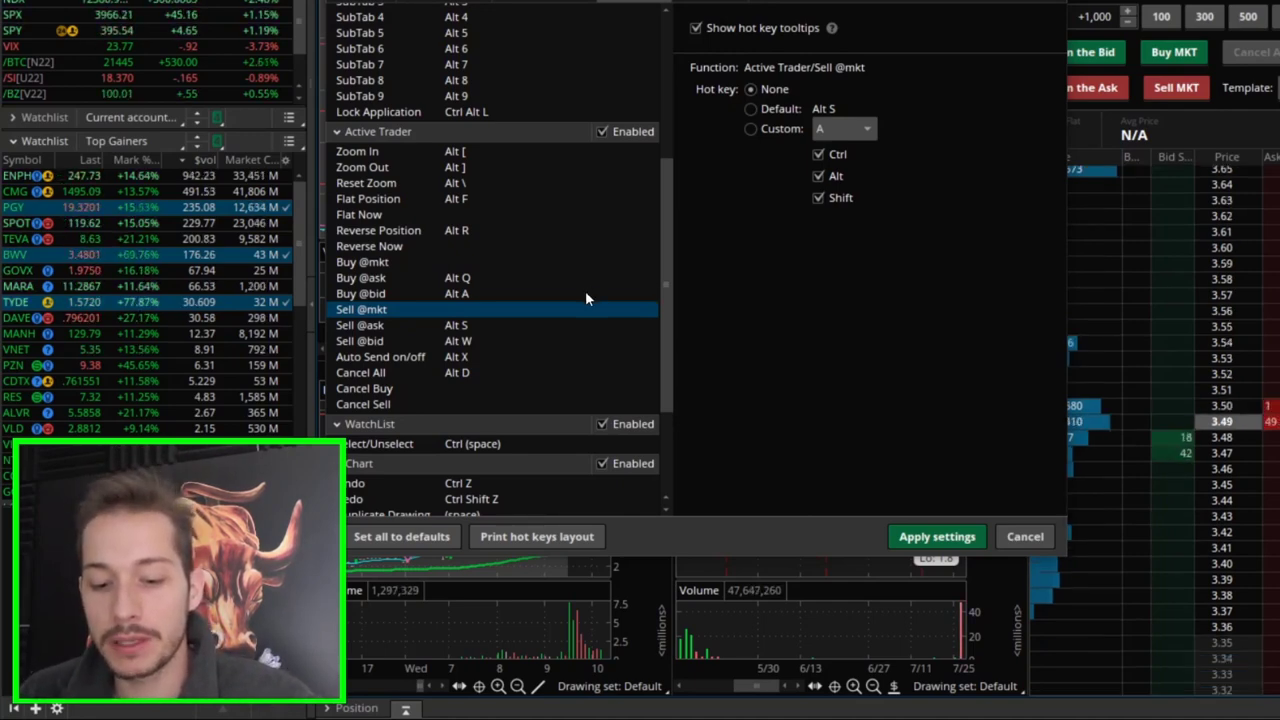
pyautogui.click(455, 359)
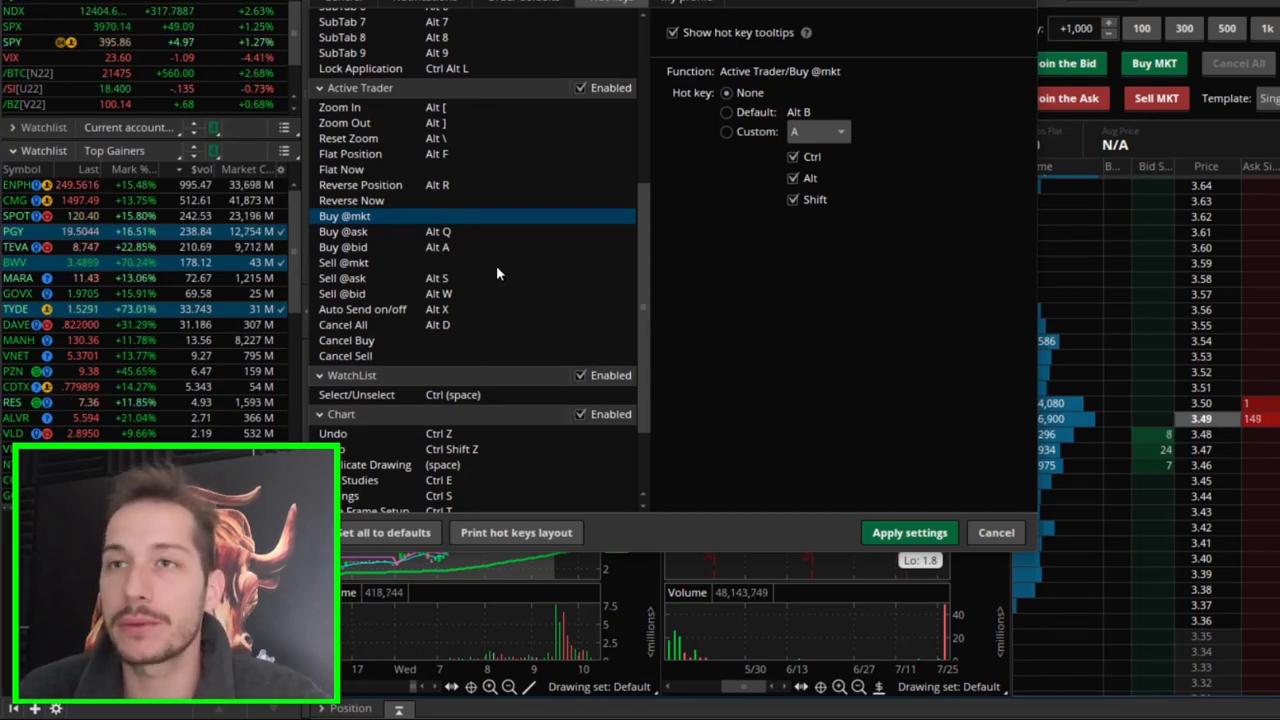
pyautogui.click(441, 158)
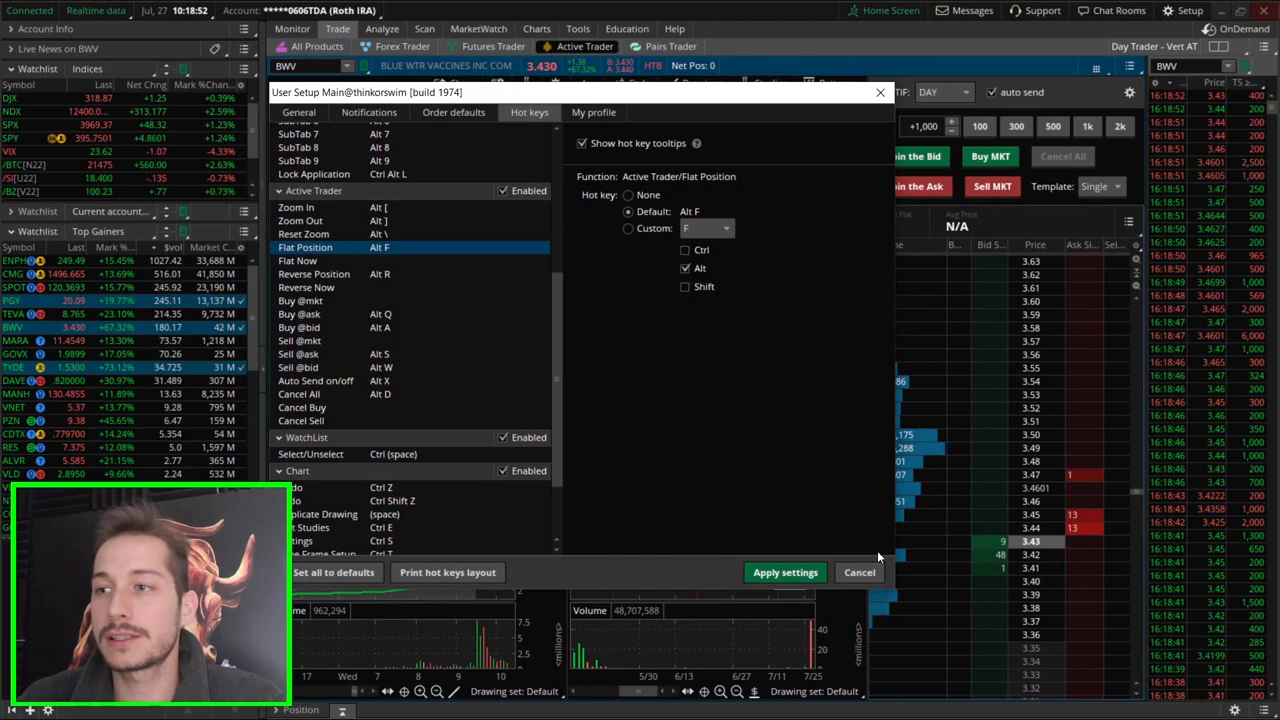
# Close the hot keys, enlarge BWV's daily price pane and drag the red Price Level5 line higher
pyautogui.click(860, 572)
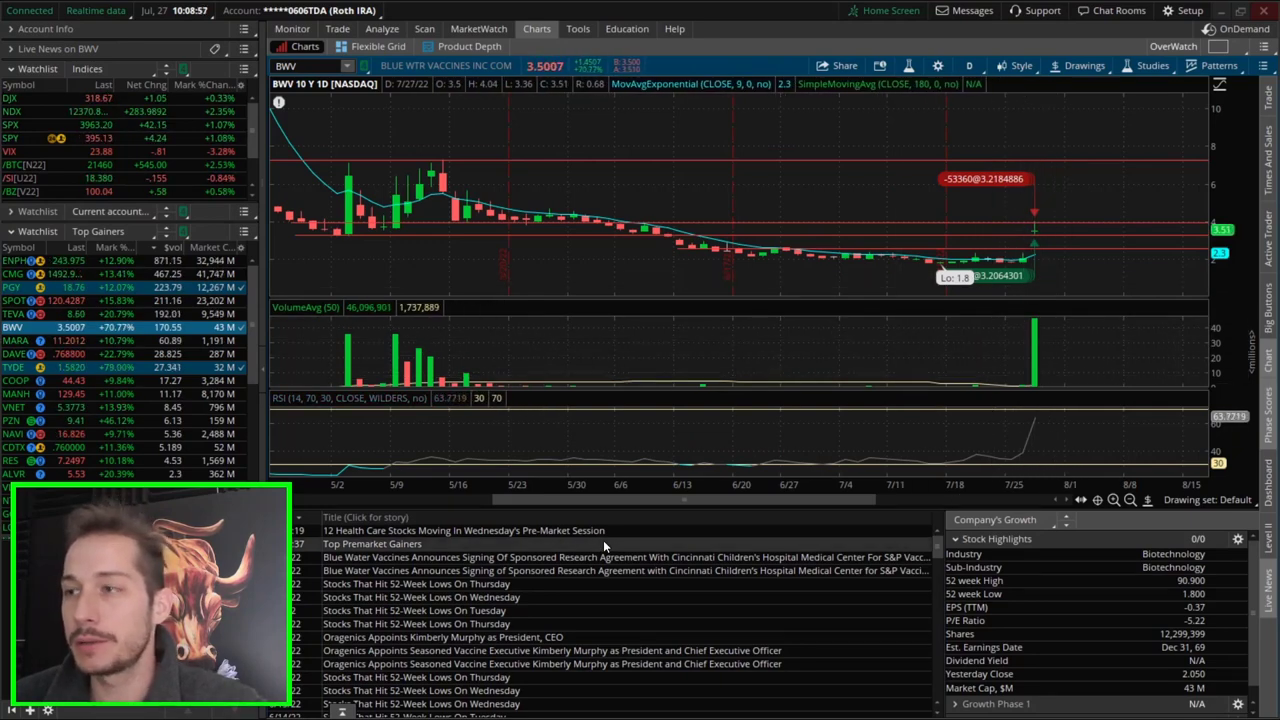
pyautogui.moveTo(1068, 298); pyautogui.dragTo(1054, 393)
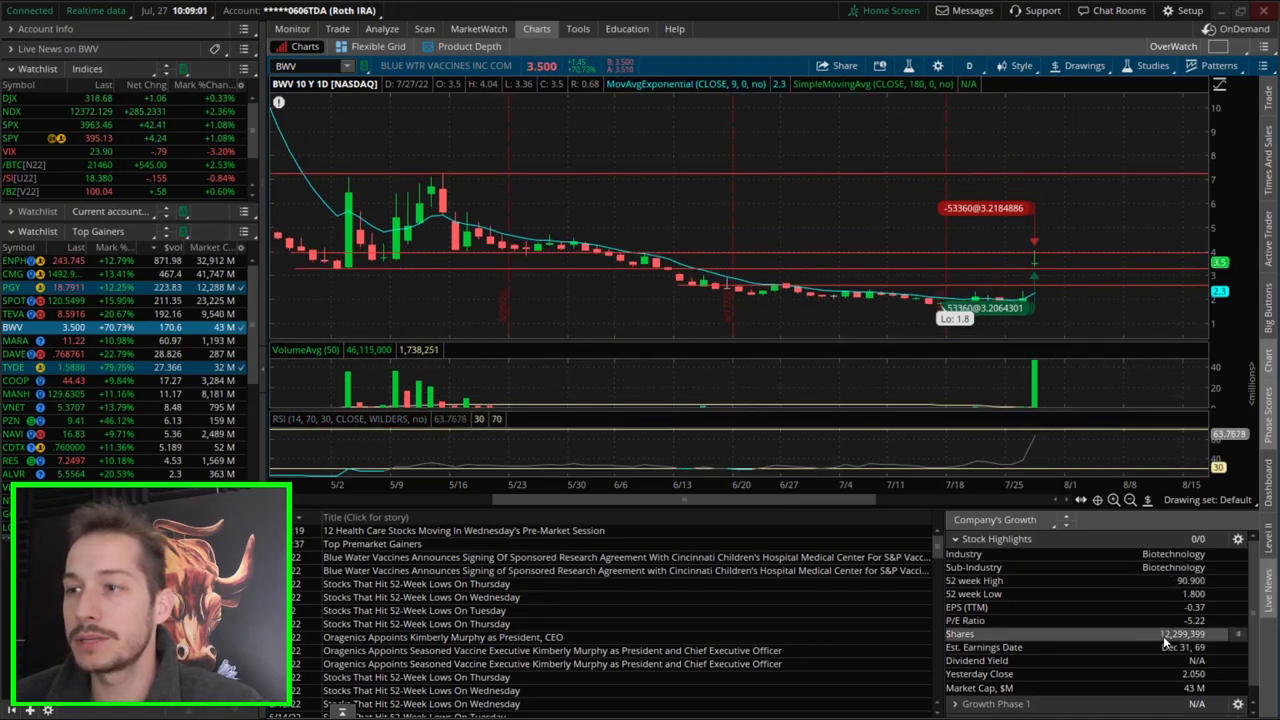
pyautogui.middleClick(812, 216)
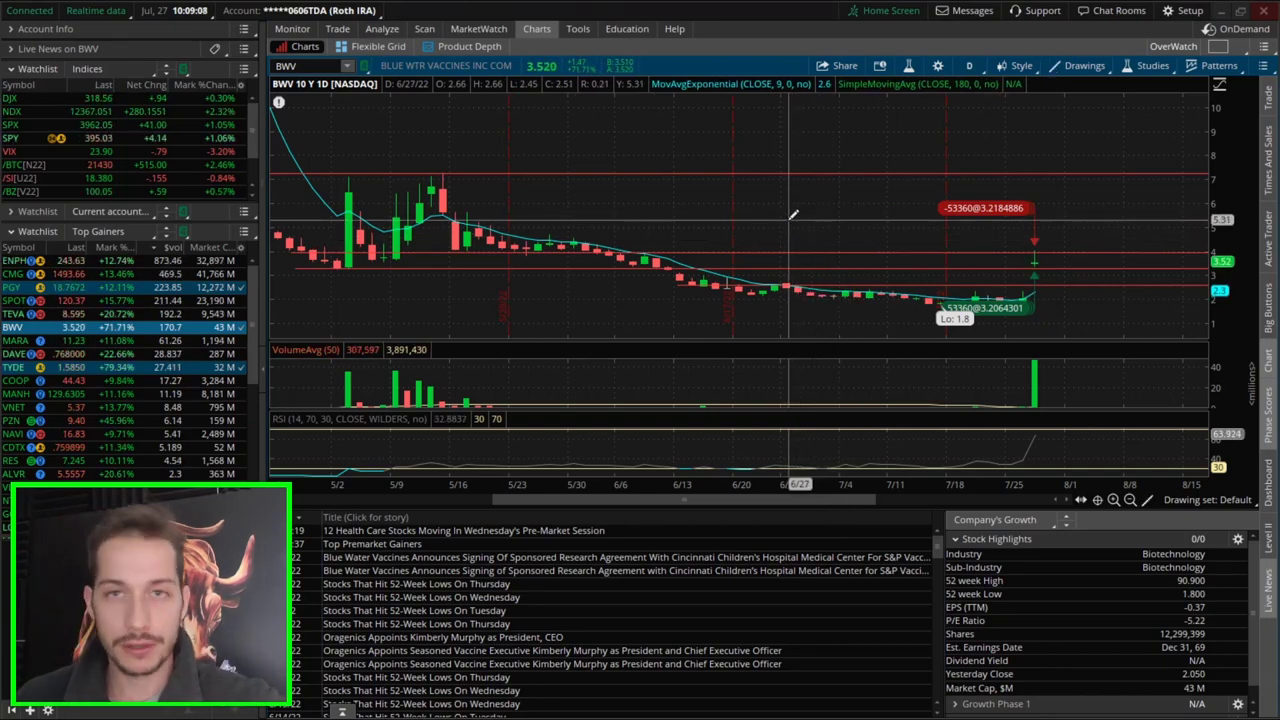
pyautogui.middleClick(795, 245)
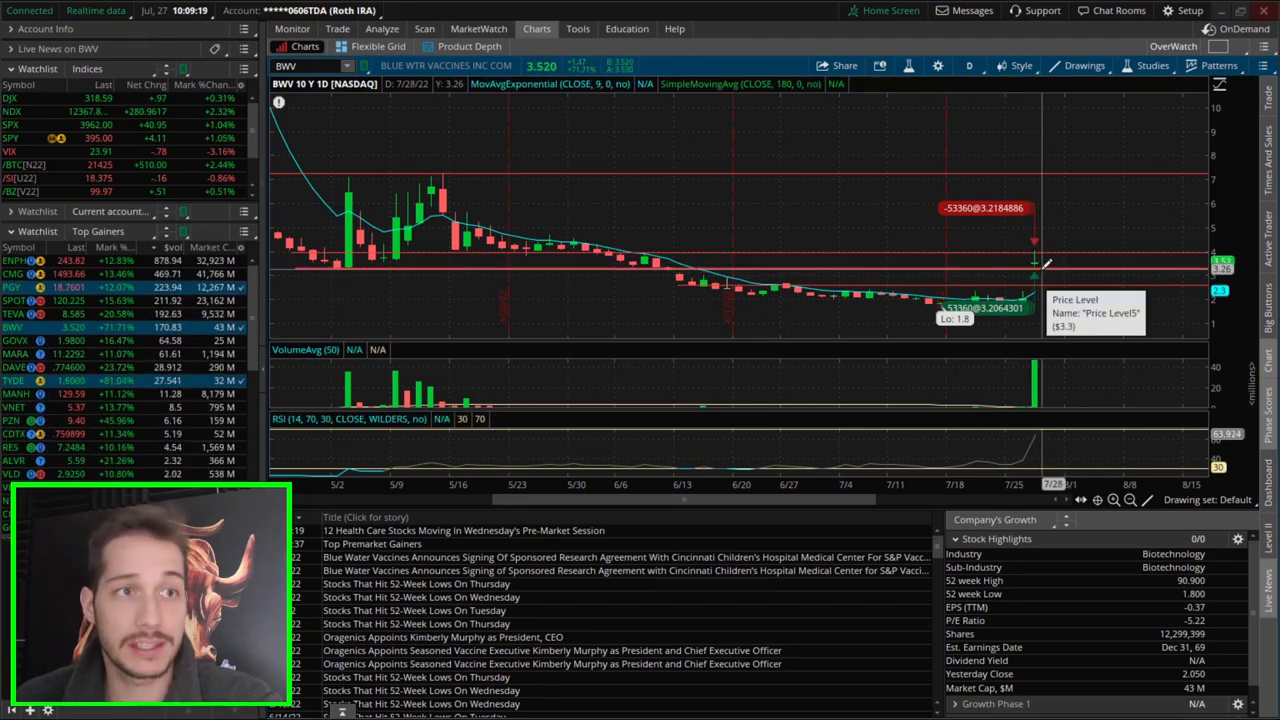
pyautogui.moveTo(1046, 264); pyautogui.dragTo(1055, 247)
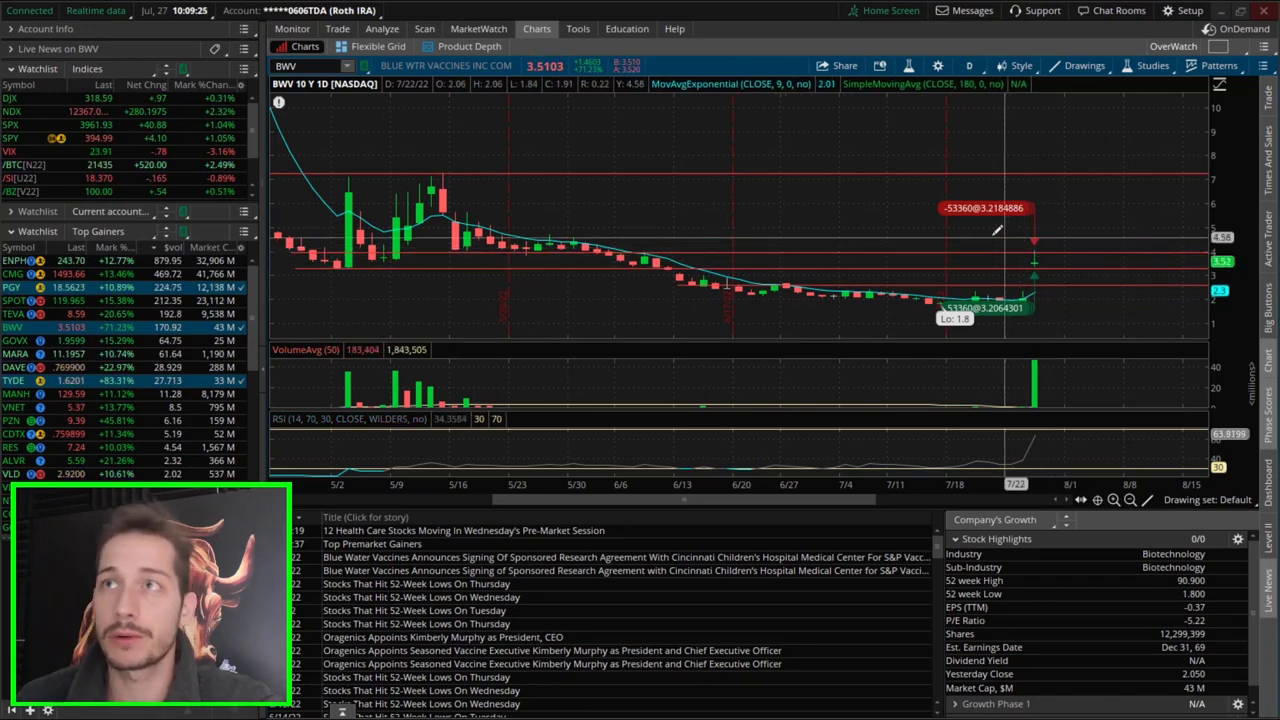
pyautogui.rightClick(906, 246)
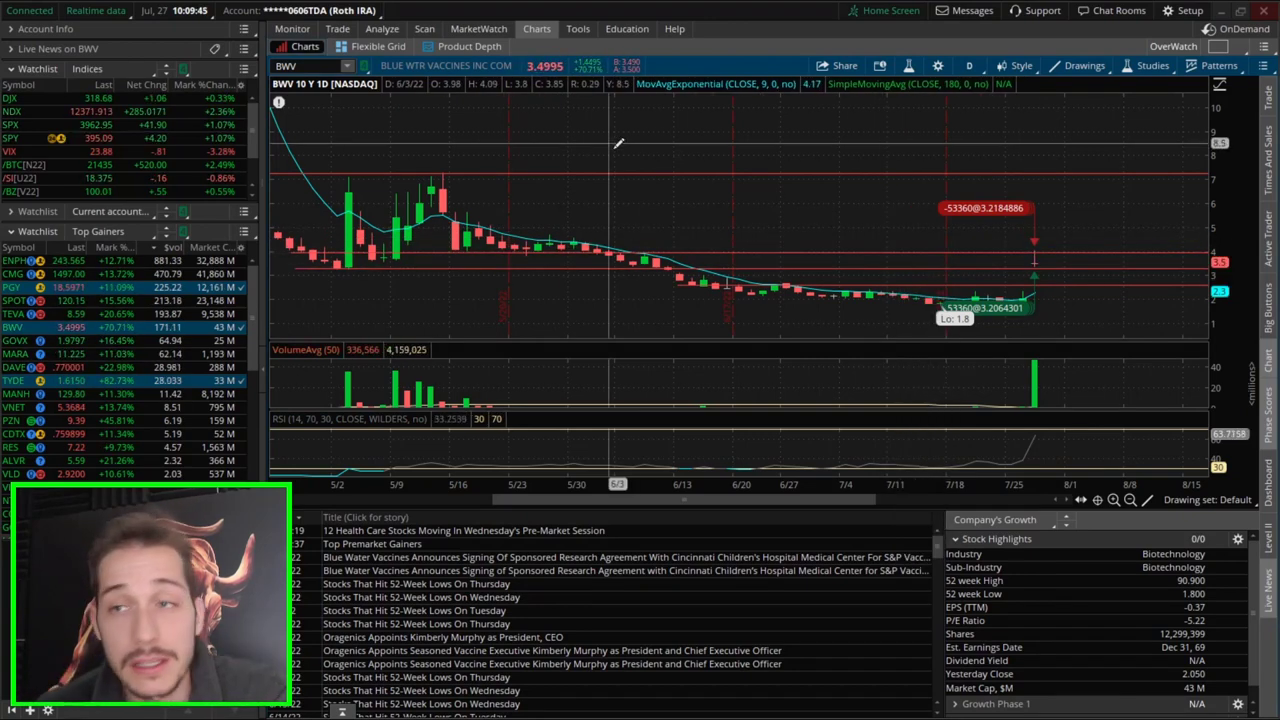
pyautogui.rightClick(640, 168)
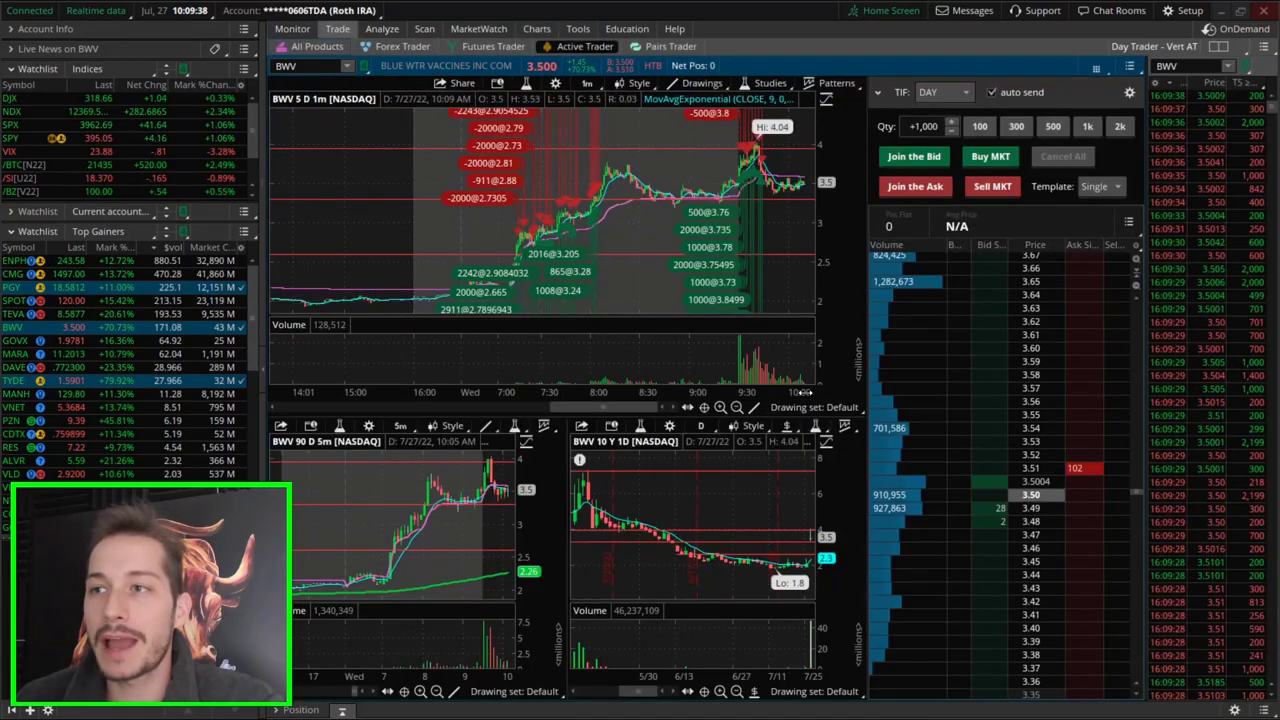
# Stretch the BWV 1-minute chart's time axis and scroll through the morning's buy and sell fills
pyautogui.moveTo(645, 375); pyautogui.dragTo(560, 373)
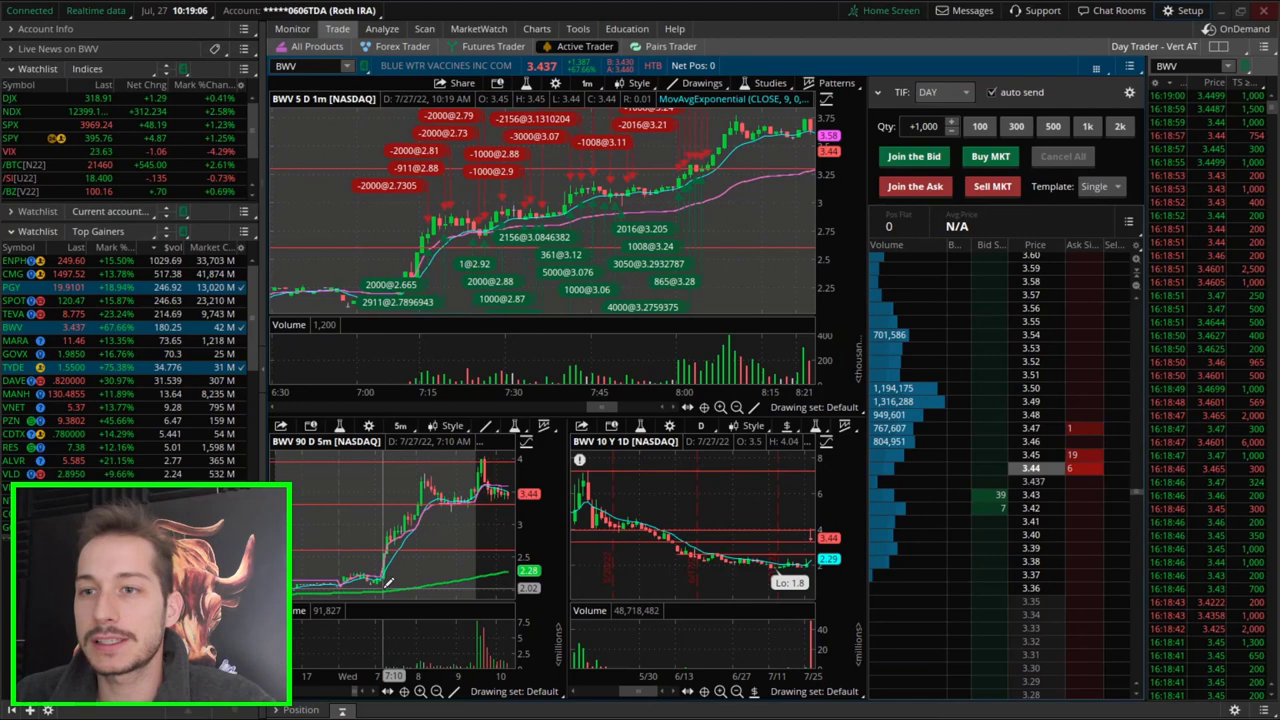
pyautogui.press('alt')
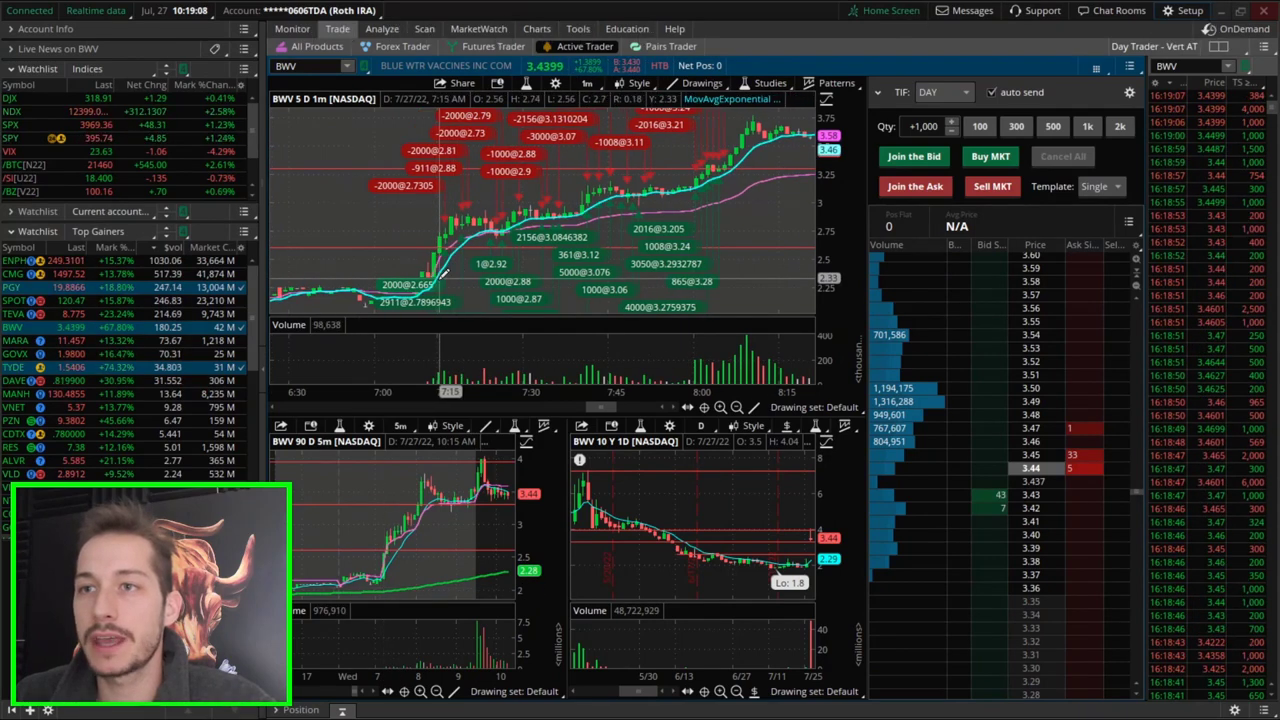
pyautogui.scroll(5, 440, 300)
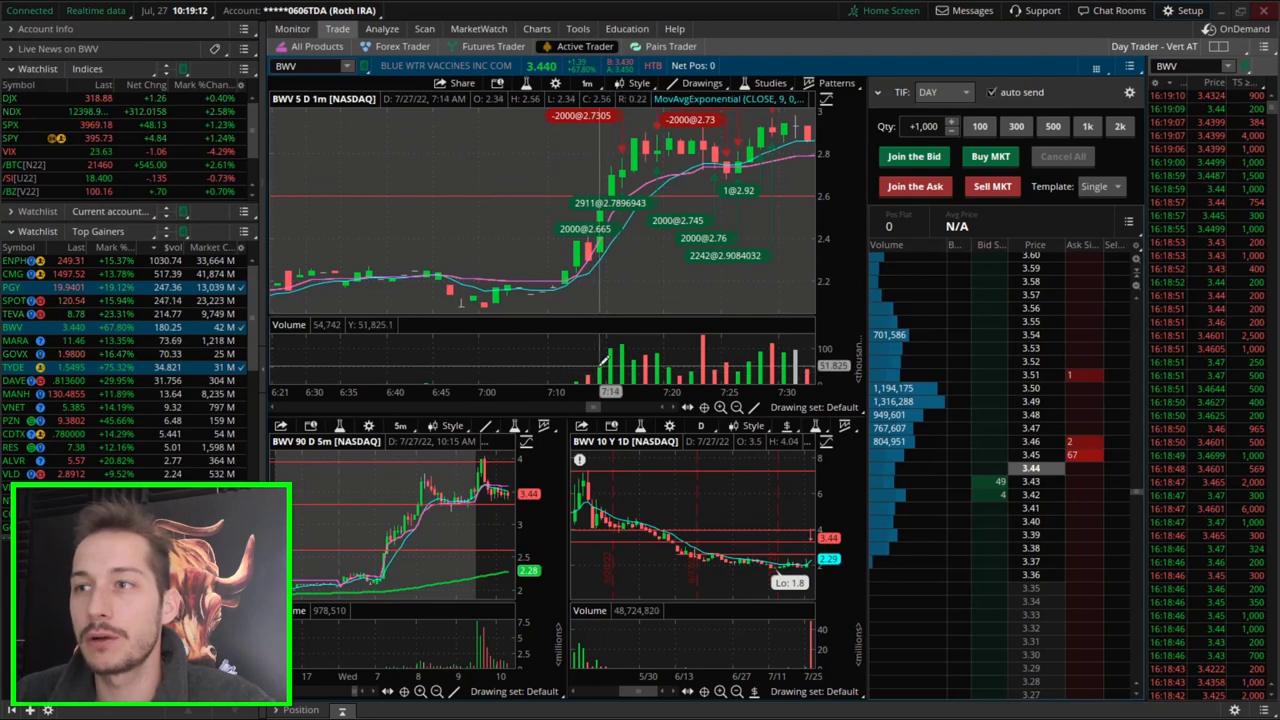
pyautogui.scroll(-1, 638, 265)
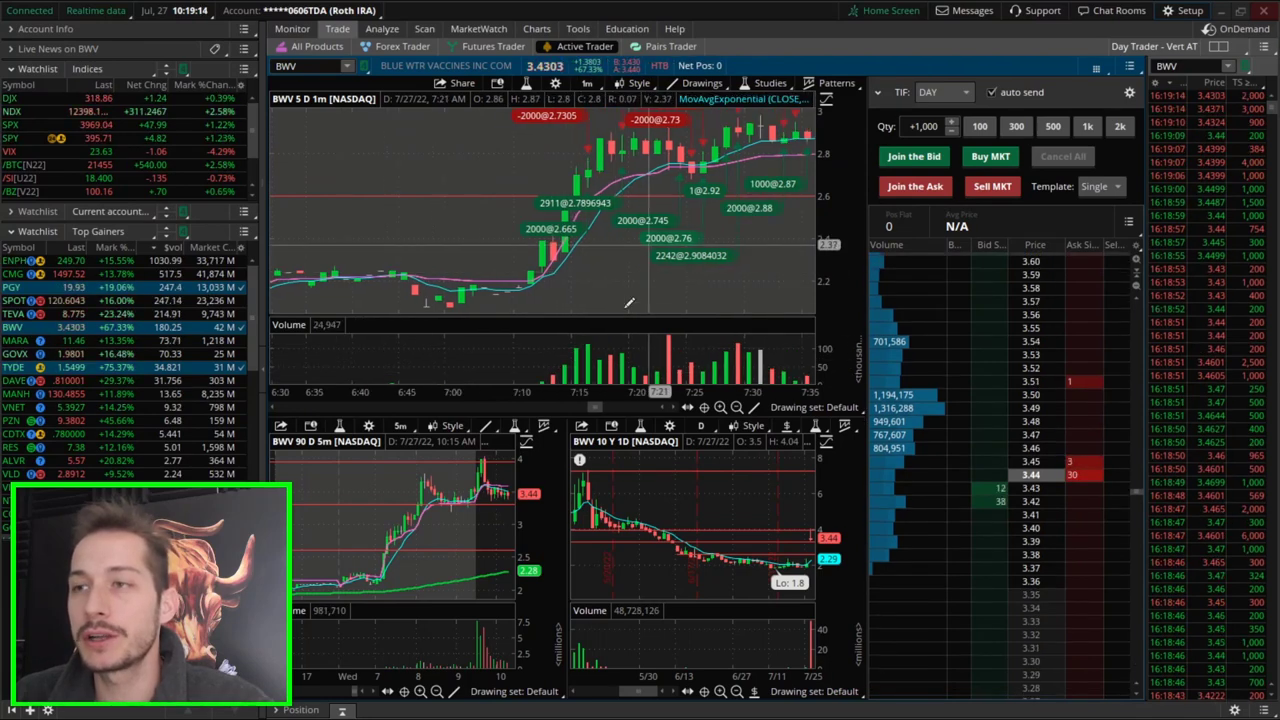
pyautogui.middleClick(622, 252)
pyautogui.scroll(-2, 600, 240)
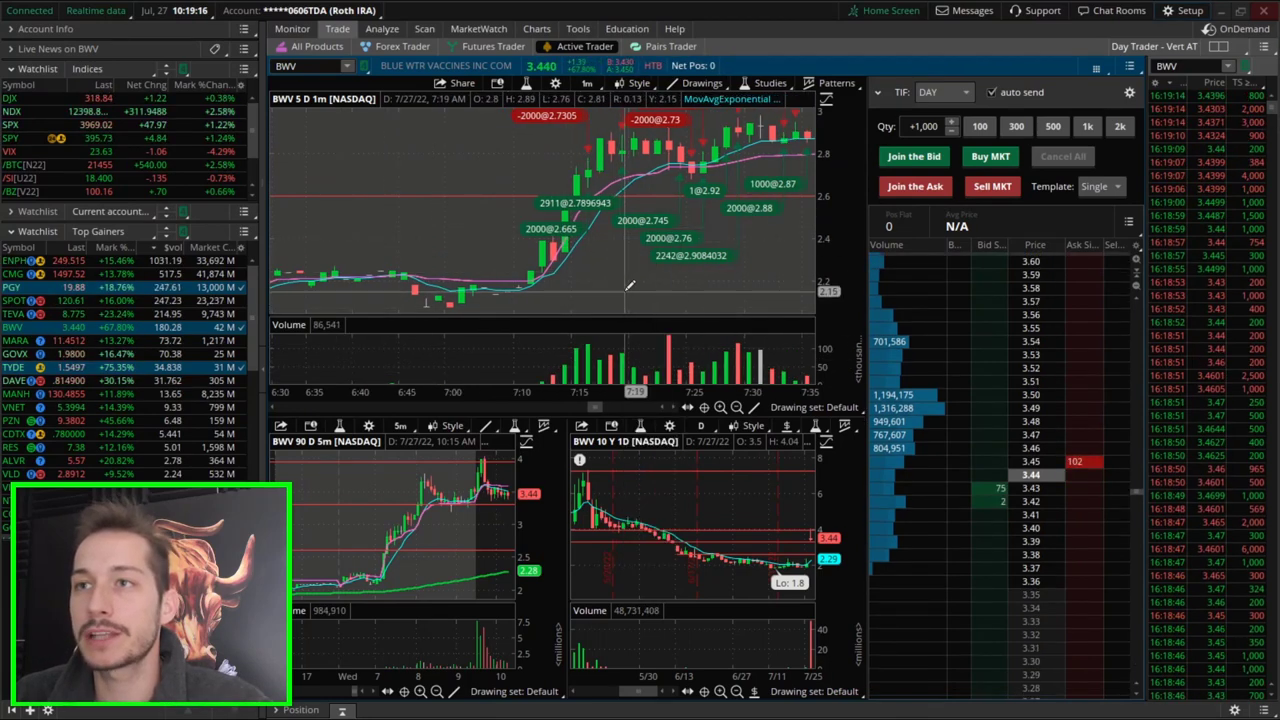
pyautogui.scroll(-2, 540, 205)
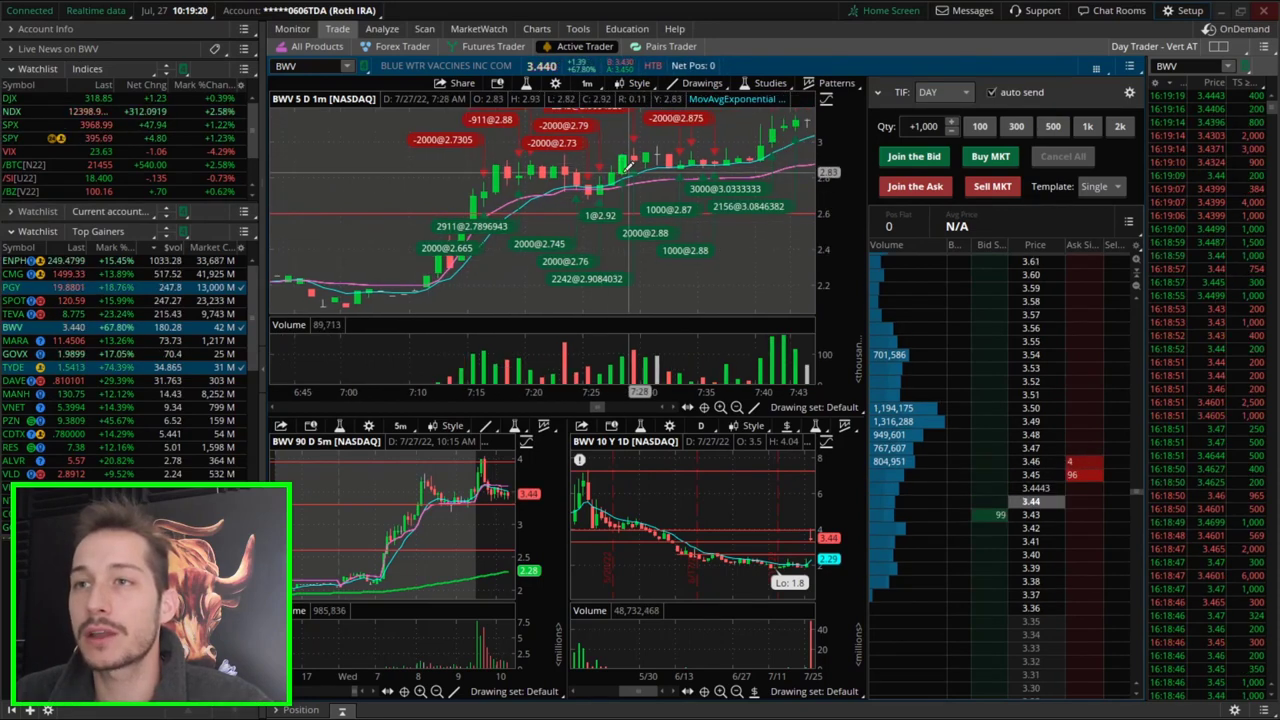
pyautogui.scroll(-3, 694, 212)
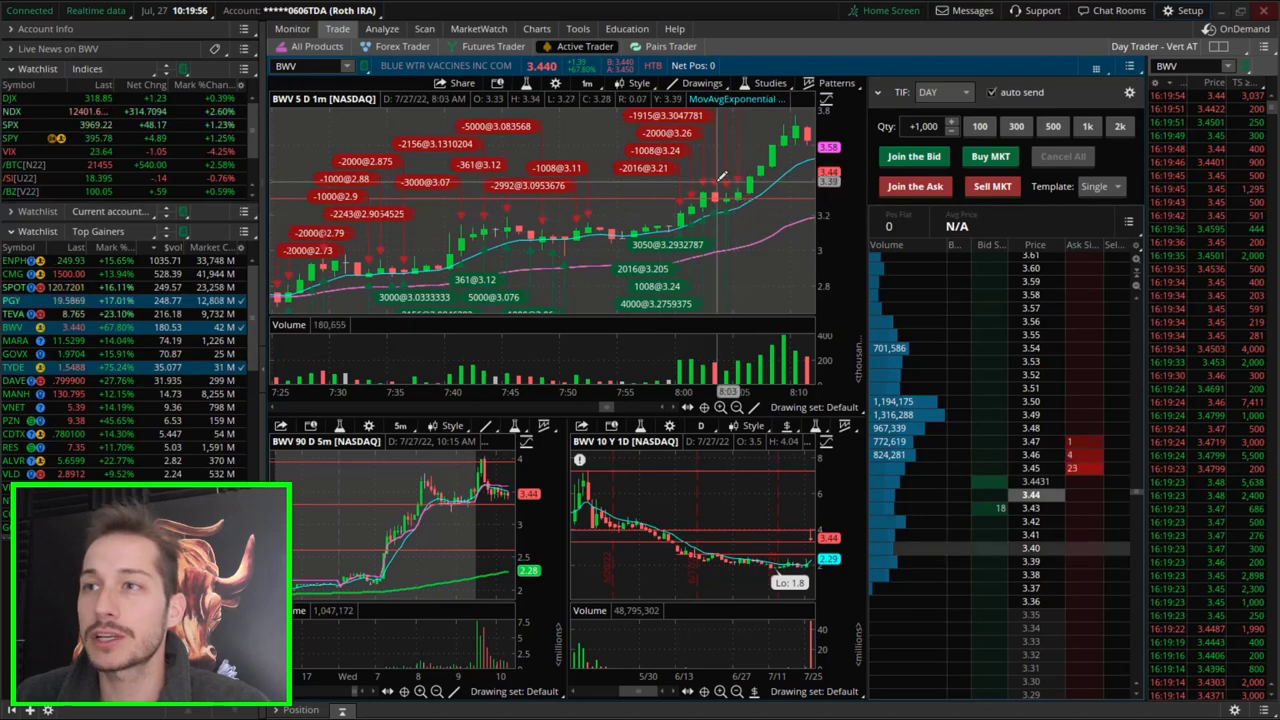
# Measure a four-minute price move, then pan the 1-minute chart to the later spike
pyautogui.moveTo(720, 177); pyautogui.dragTo(735, 105)
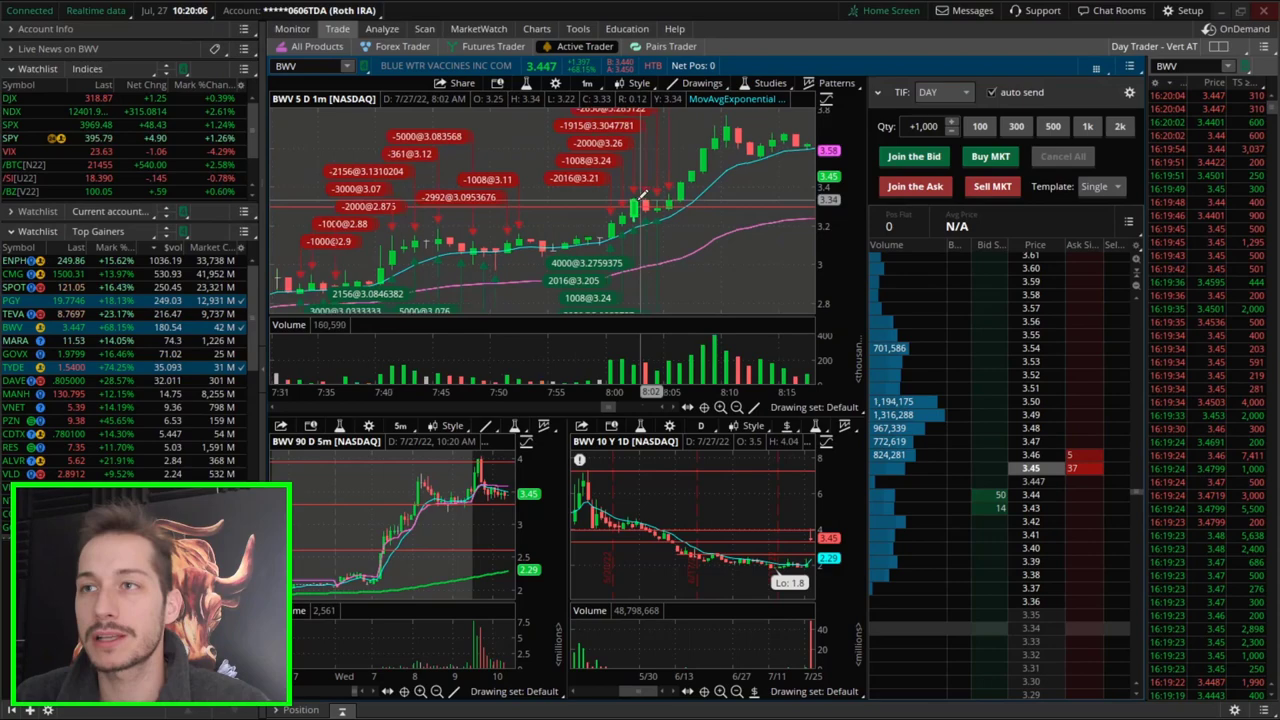
pyautogui.scroll(5, 641, 195)
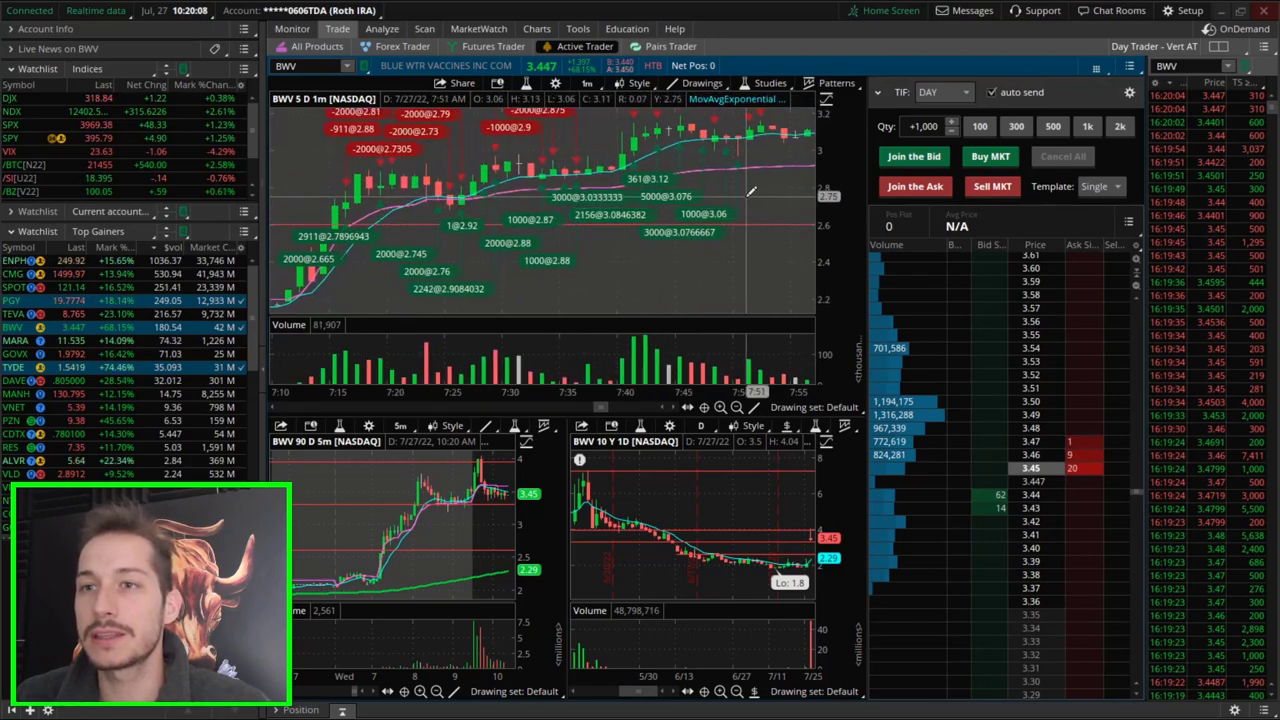
pyautogui.scroll(-3, 742, 180)
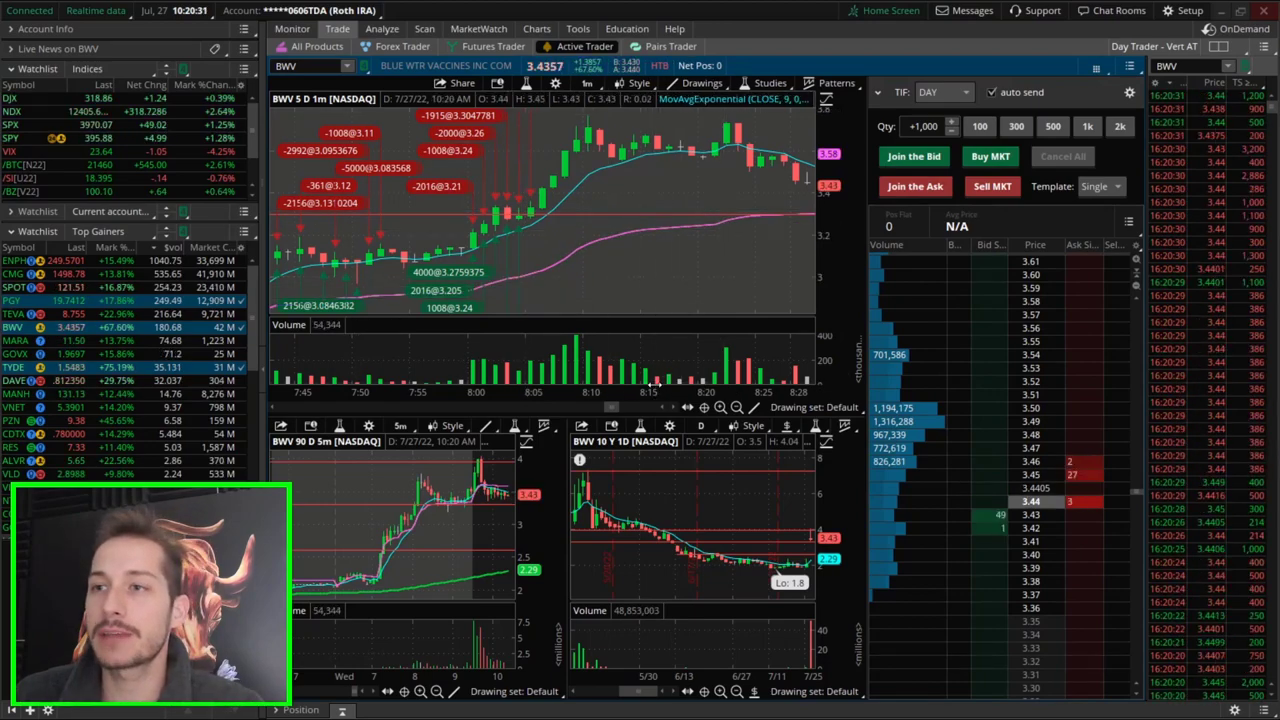
pyautogui.scroll(-3, 759, 380)
pyautogui.scroll(3, 759, 380)
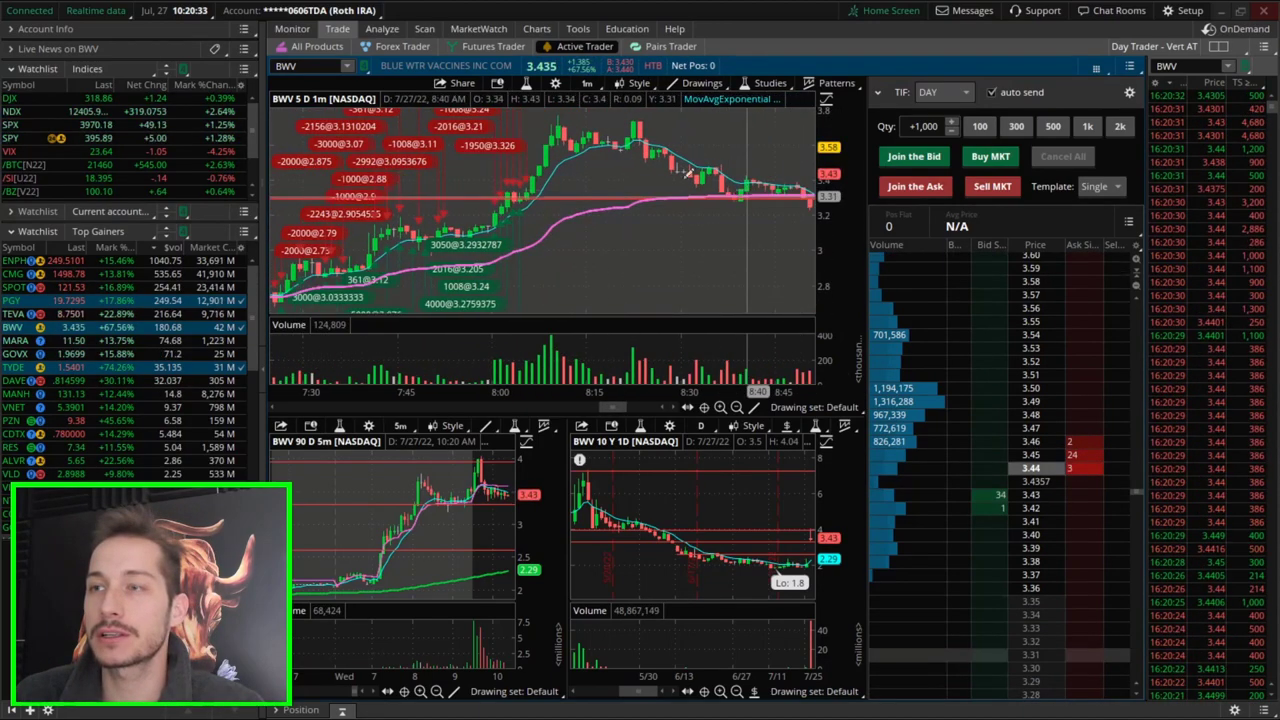
pyautogui.scroll(-3, 604, 382)
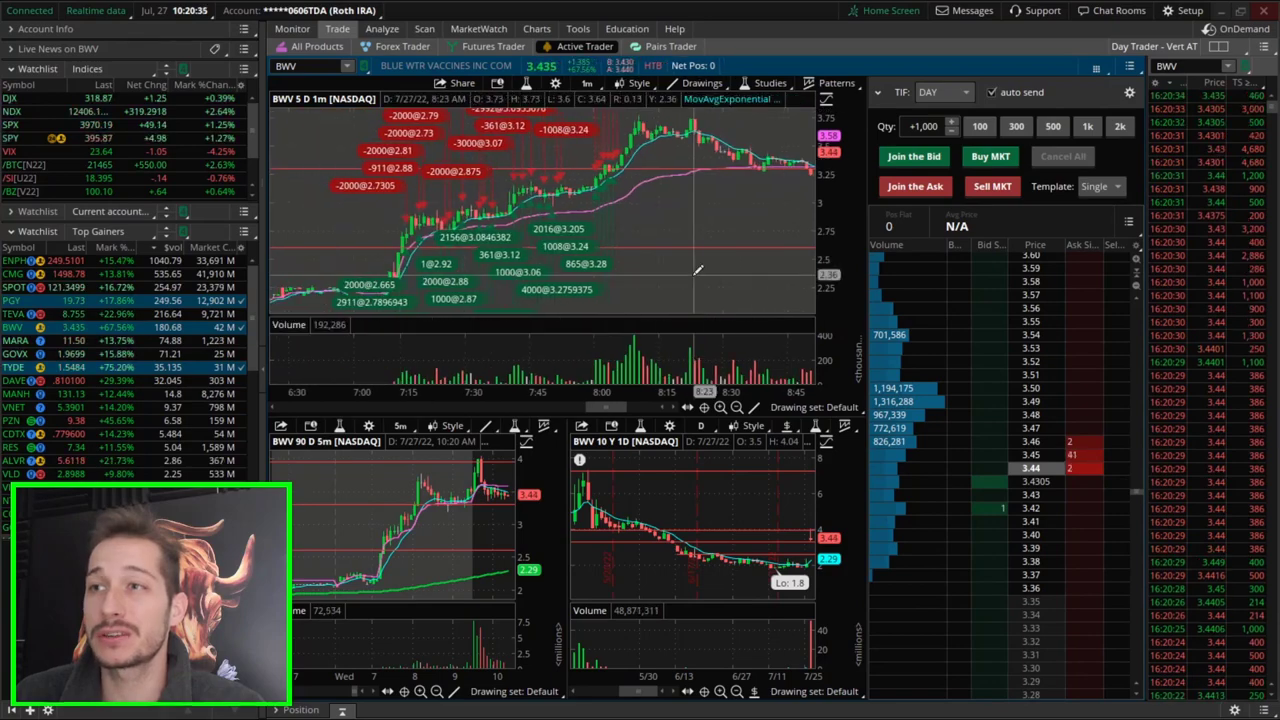
pyautogui.scroll(1, 672, 243)
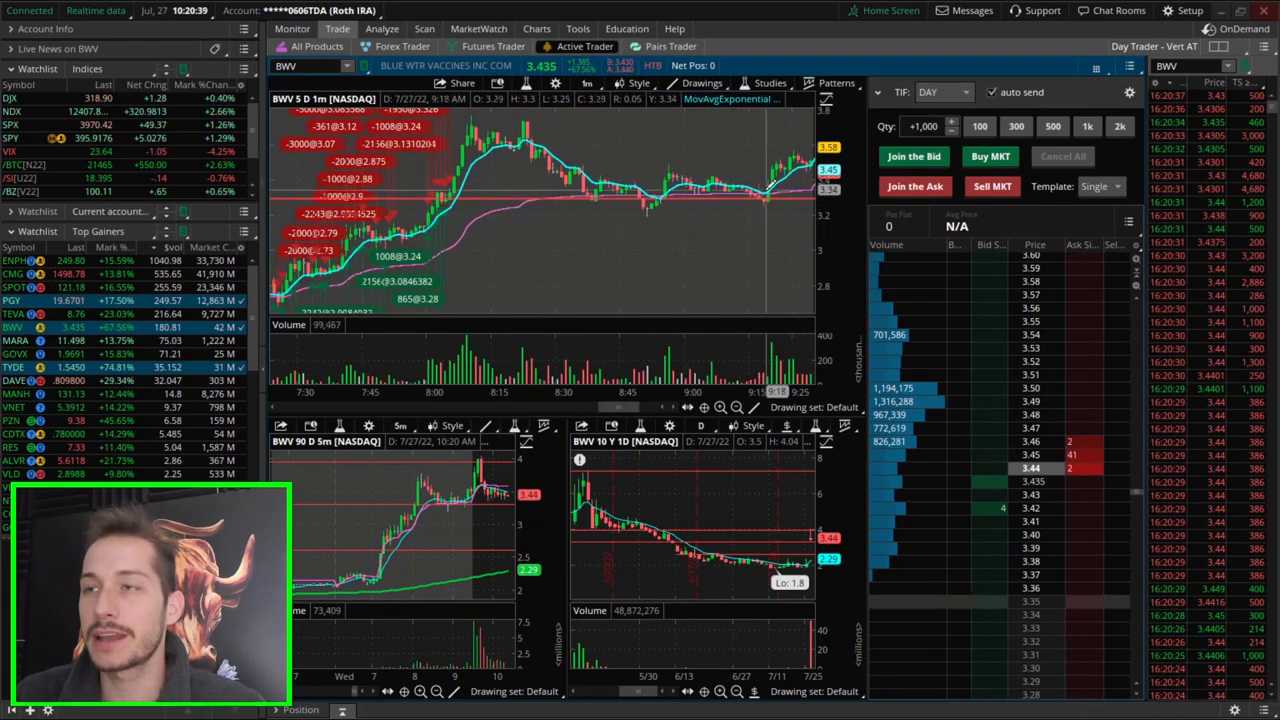
pyautogui.scroll(-1, 775, 255)
pyautogui.moveTo(765, 257); pyautogui.dragTo(700, 245)
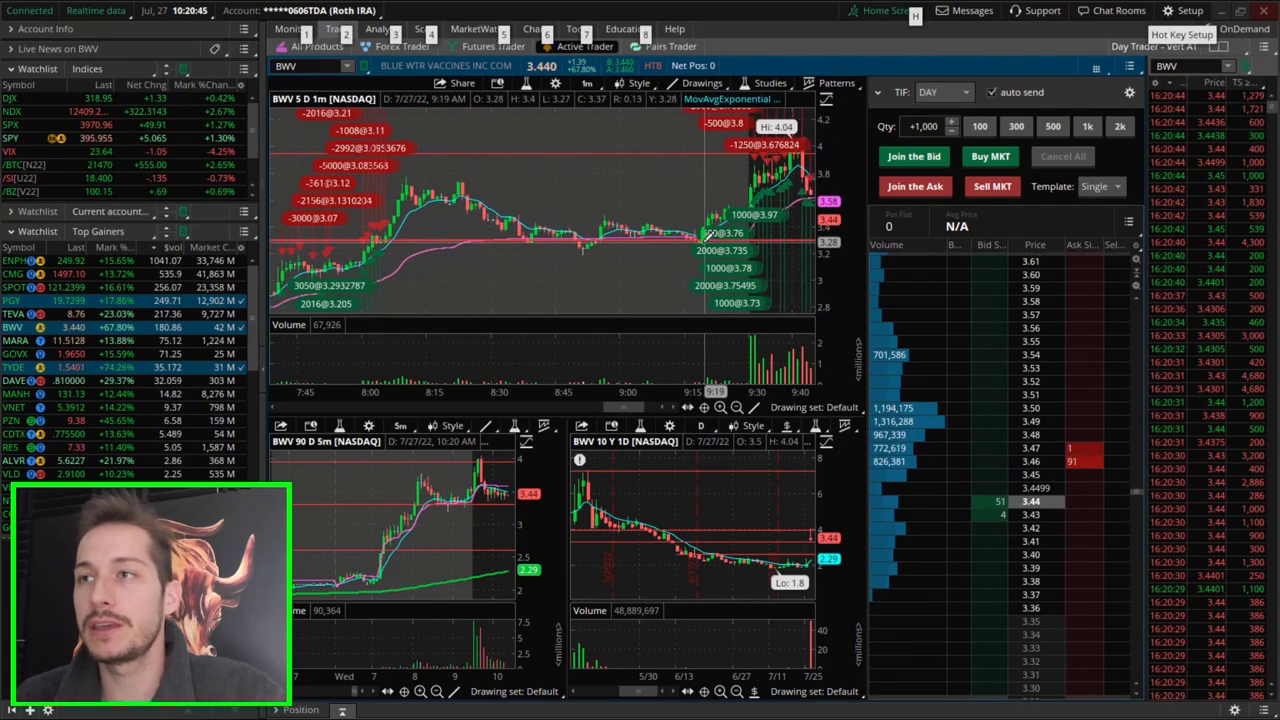
# Zoom the 1-minute chart out from the 4.04 spike to include premarket fills near 2.67–3.26
pyautogui.scroll(2, 702, 255)
pyautogui.moveTo(661, 229); pyautogui.dragTo(619, 203)
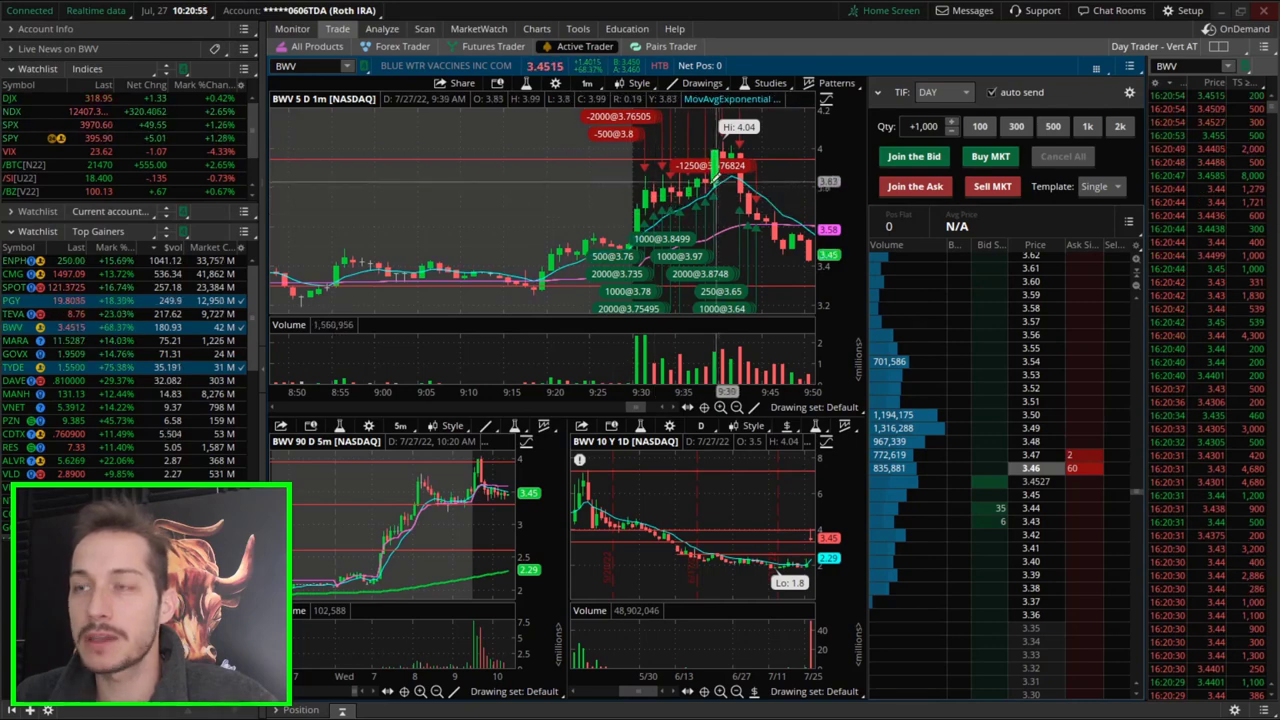
pyautogui.scroll(-1, 700, 185)
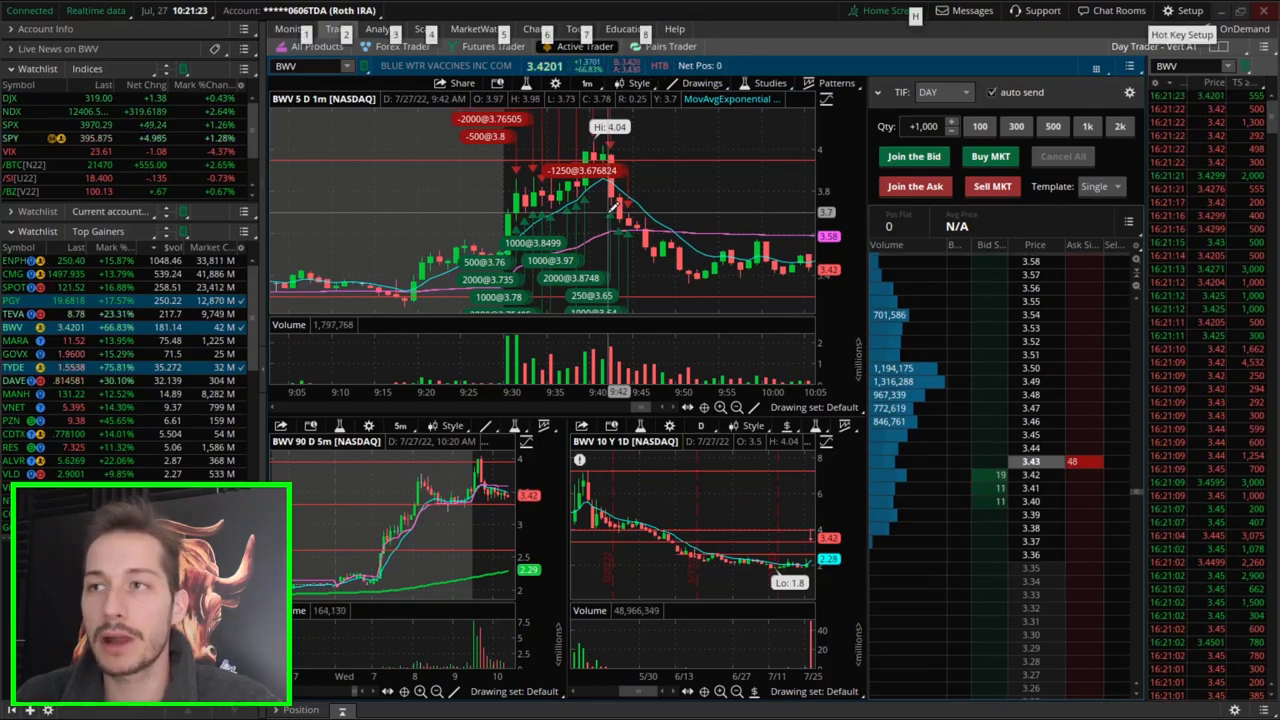
pyautogui.scroll(5, 474, 234)
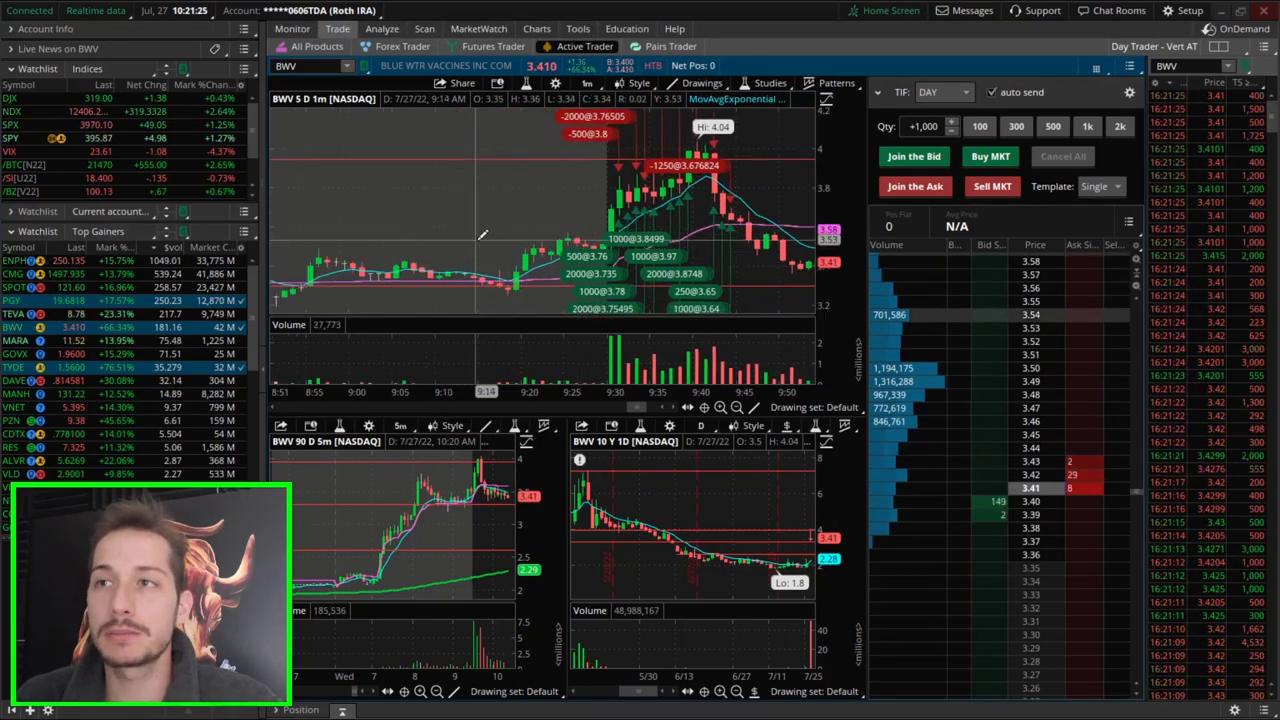
pyautogui.scroll(5, 470, 234)
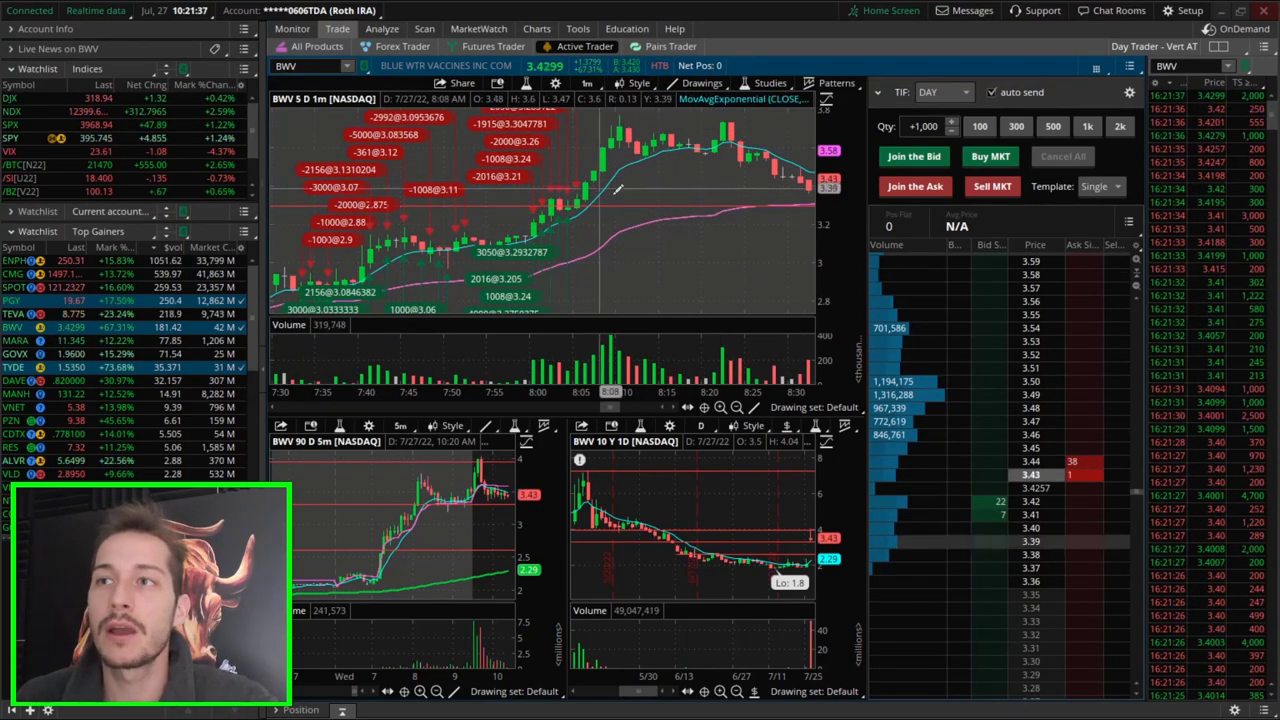
pyautogui.scroll(-3, 657, 206)
pyautogui.scroll(-15, 657, 206)
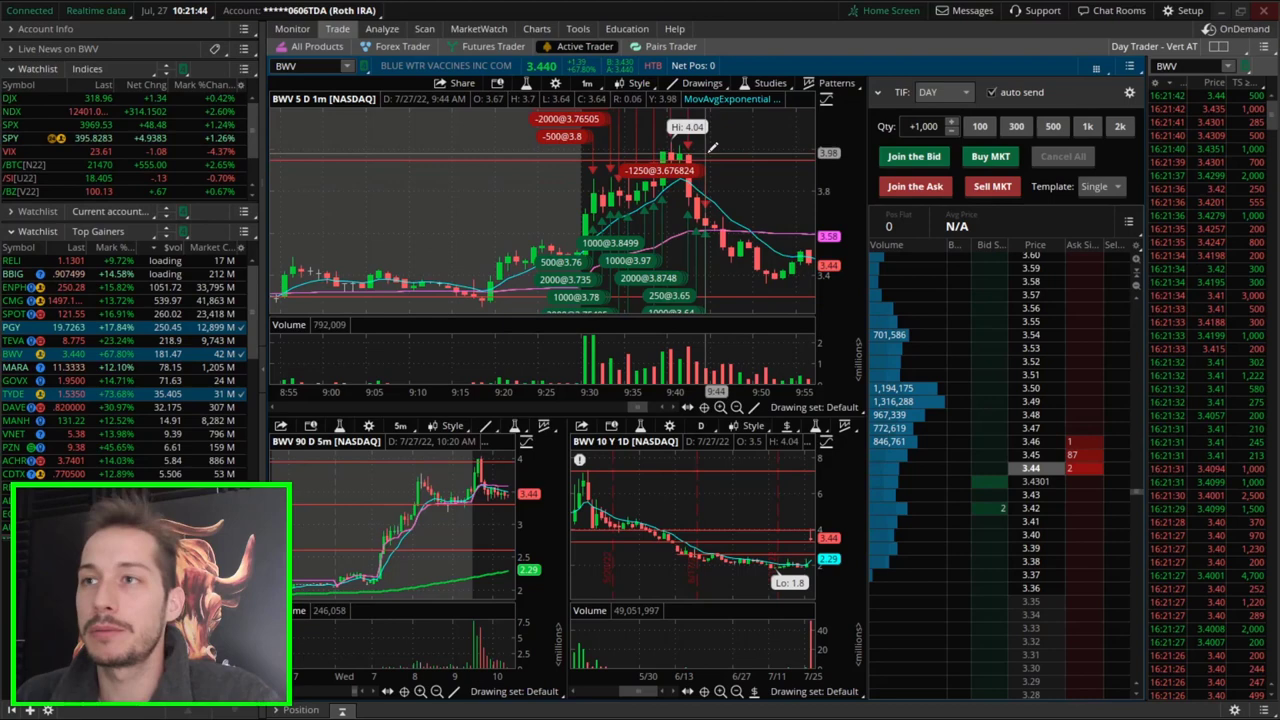
pyautogui.moveTo(733, 166)
pyautogui.scroll(-10, 725, 175)
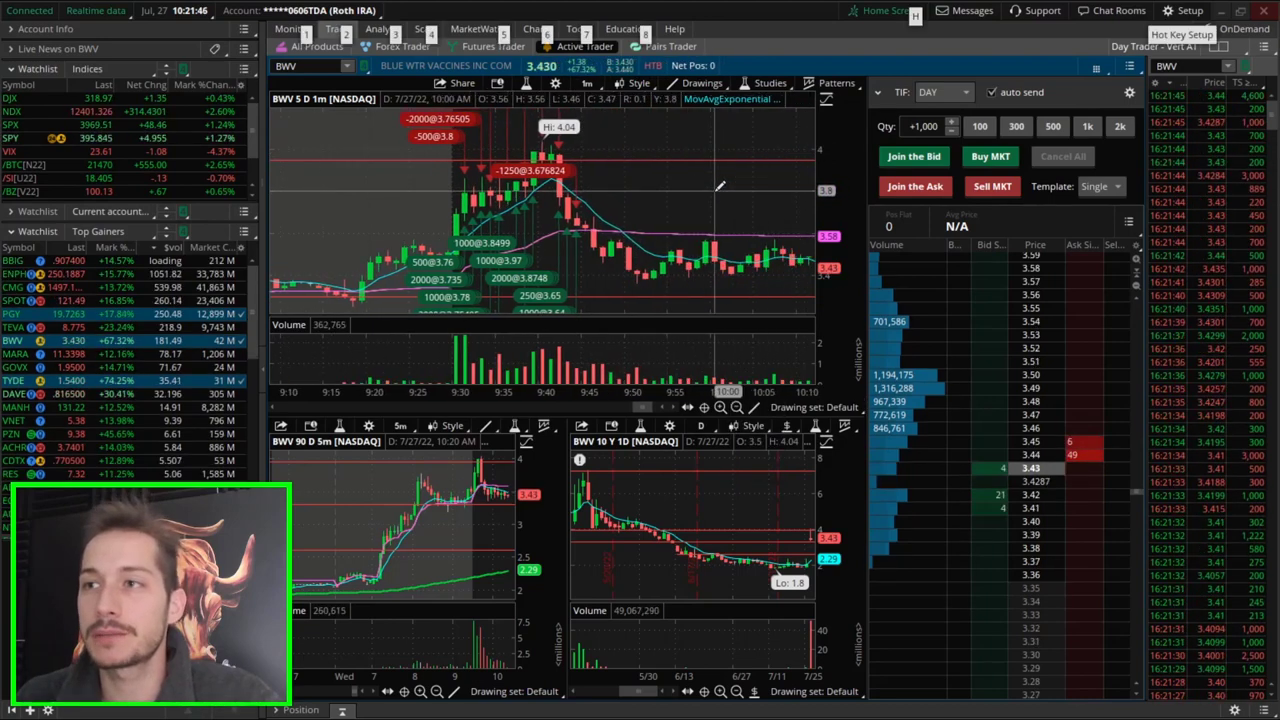
pyautogui.scroll(-10, 717, 183)
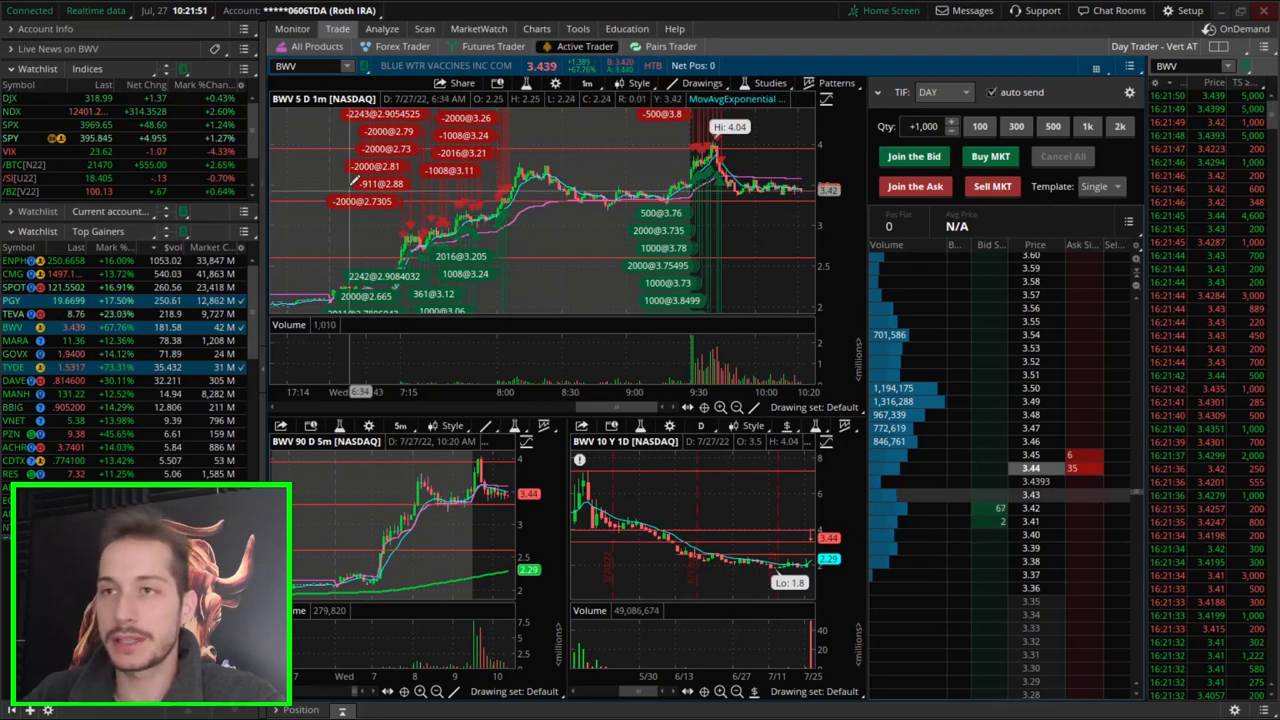
# Narrow the BWV 1-minute chart to 7:00–10:20, then switch windows with Alt+Tab
pyautogui.moveTo(357, 113)
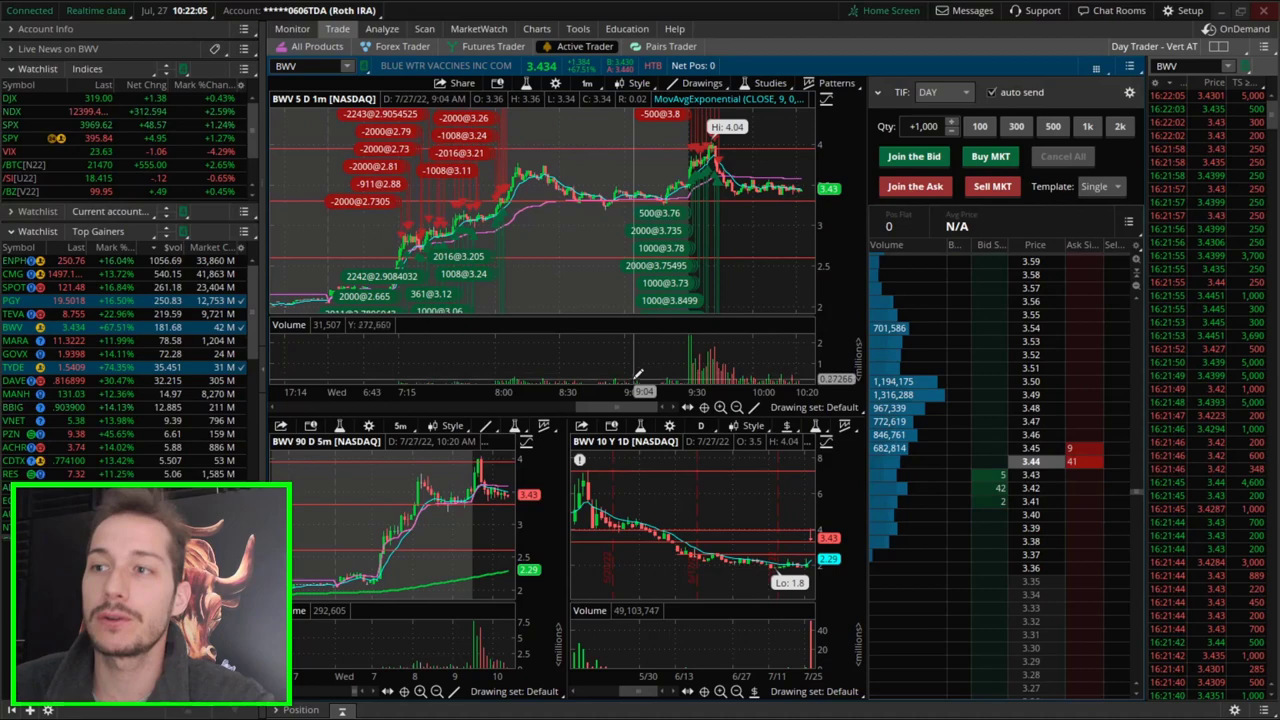
pyautogui.moveTo(632, 391); pyautogui.dragTo(533, 377)
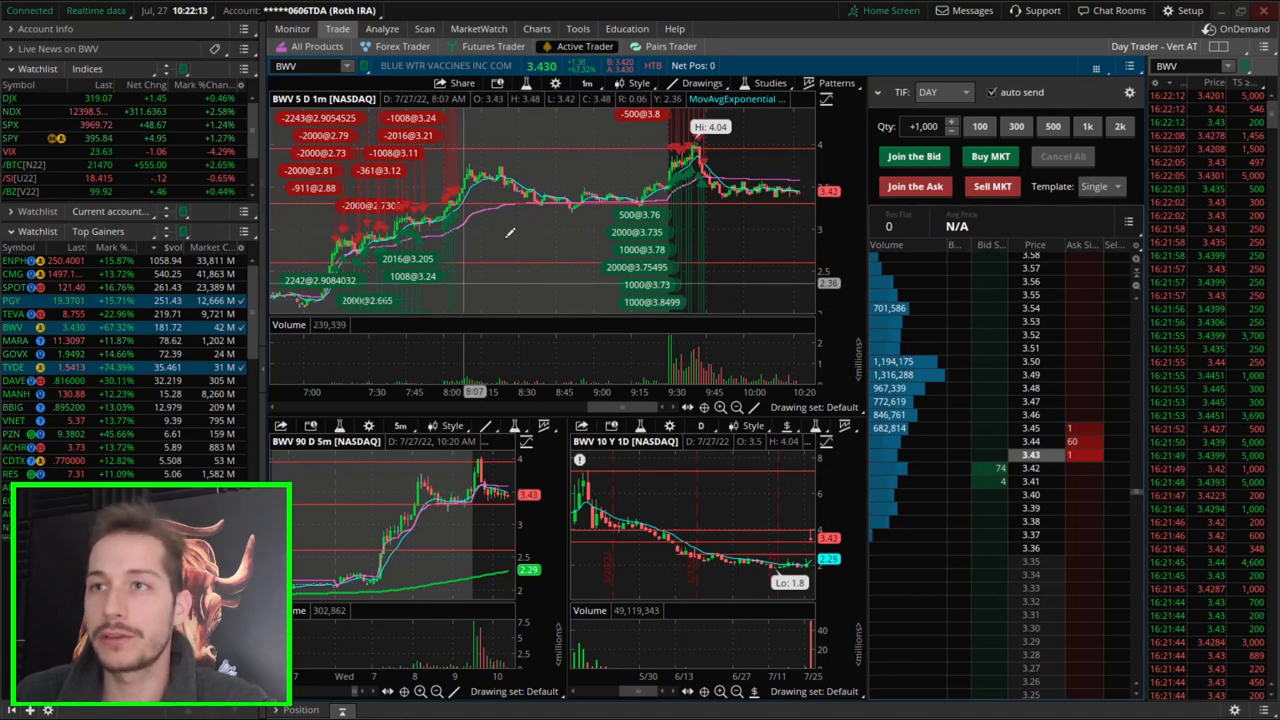
pyautogui.middleClick(516, 291)
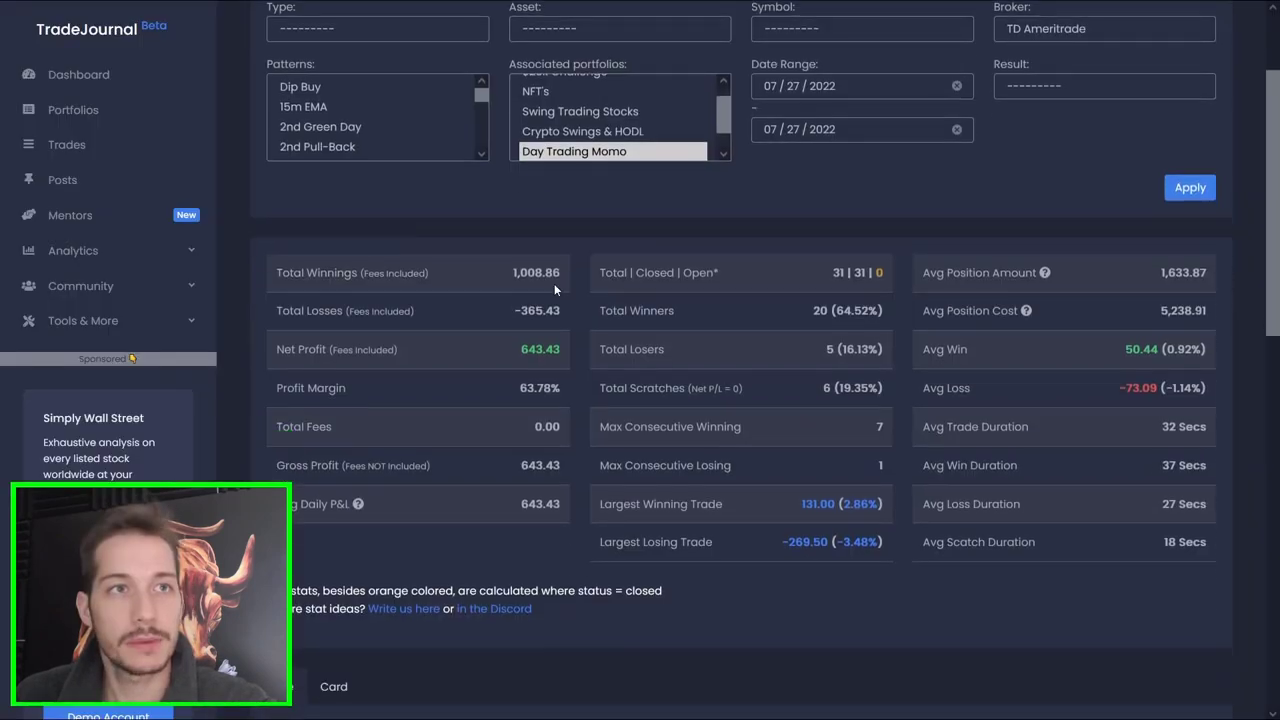
pyautogui.scroll(-1, 554, 285)
pyautogui.scroll(-2, 554, 285)
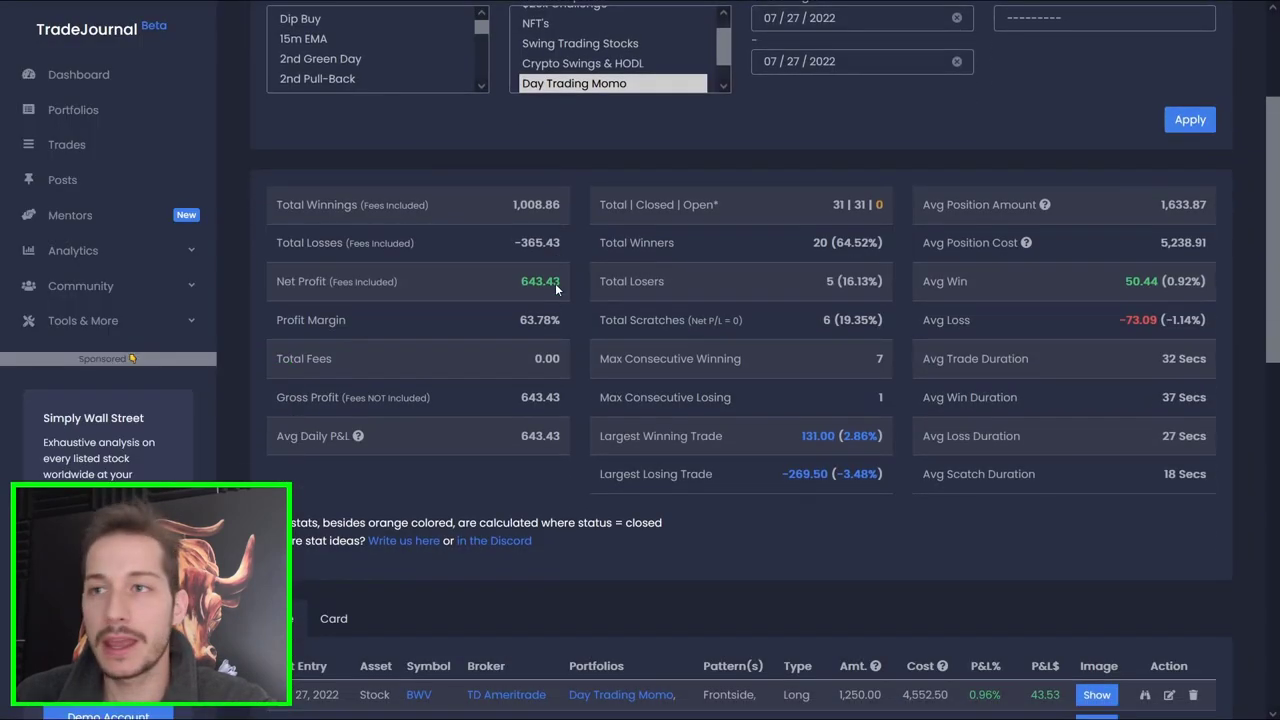
pyautogui.hotkey('alt', 'Tab')
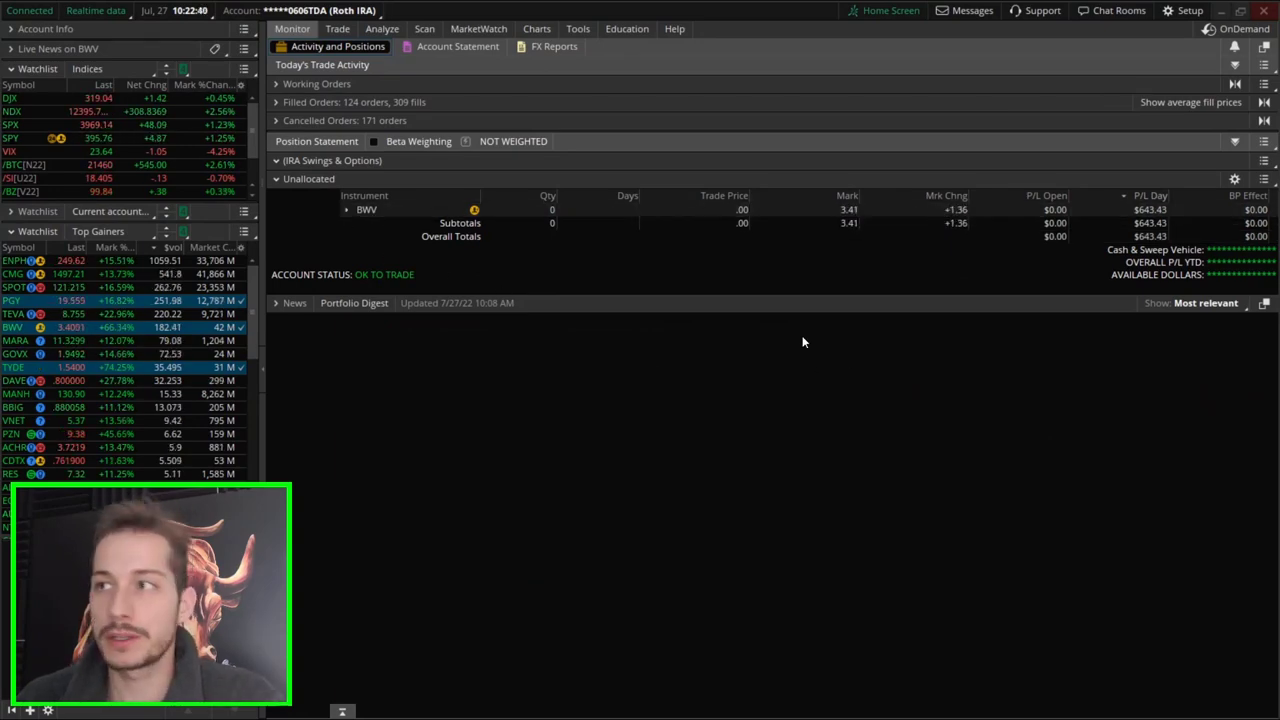
# Switch back to the TradeJournal stats page for 07/27/2022
pyautogui.hotkey('alt', 'Tab')
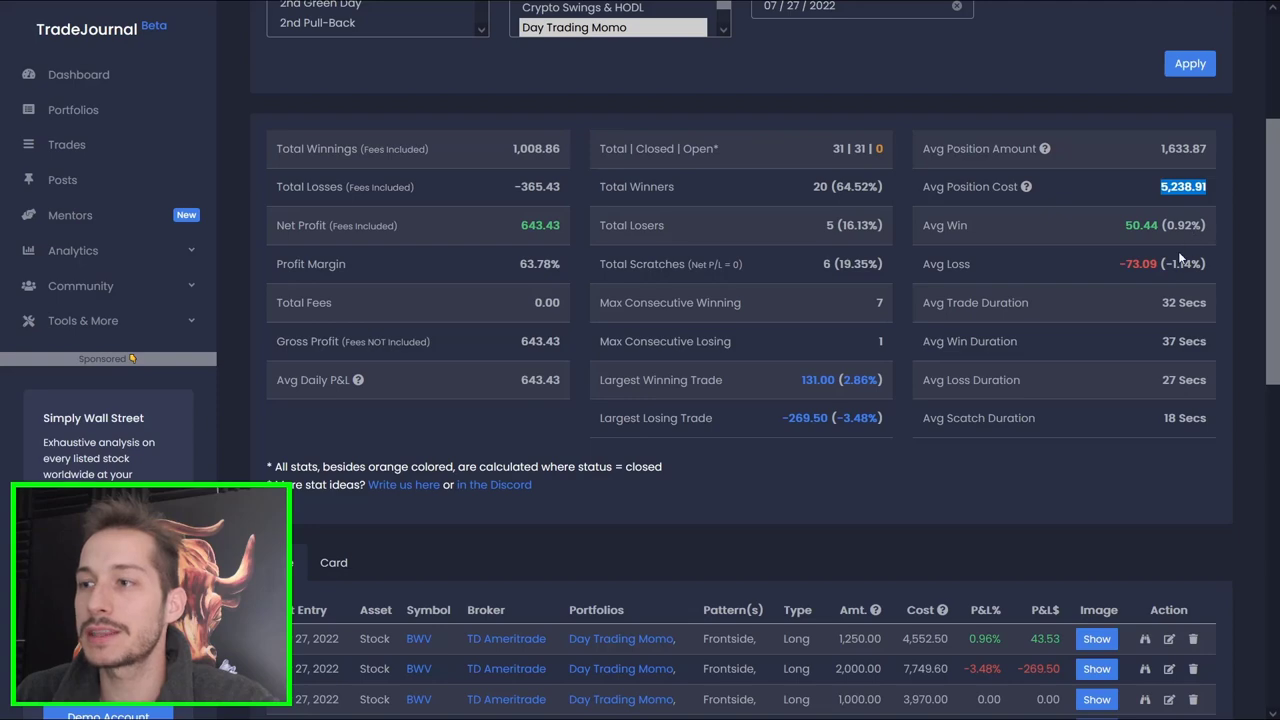
pyautogui.scroll(-3, 1058, 445)
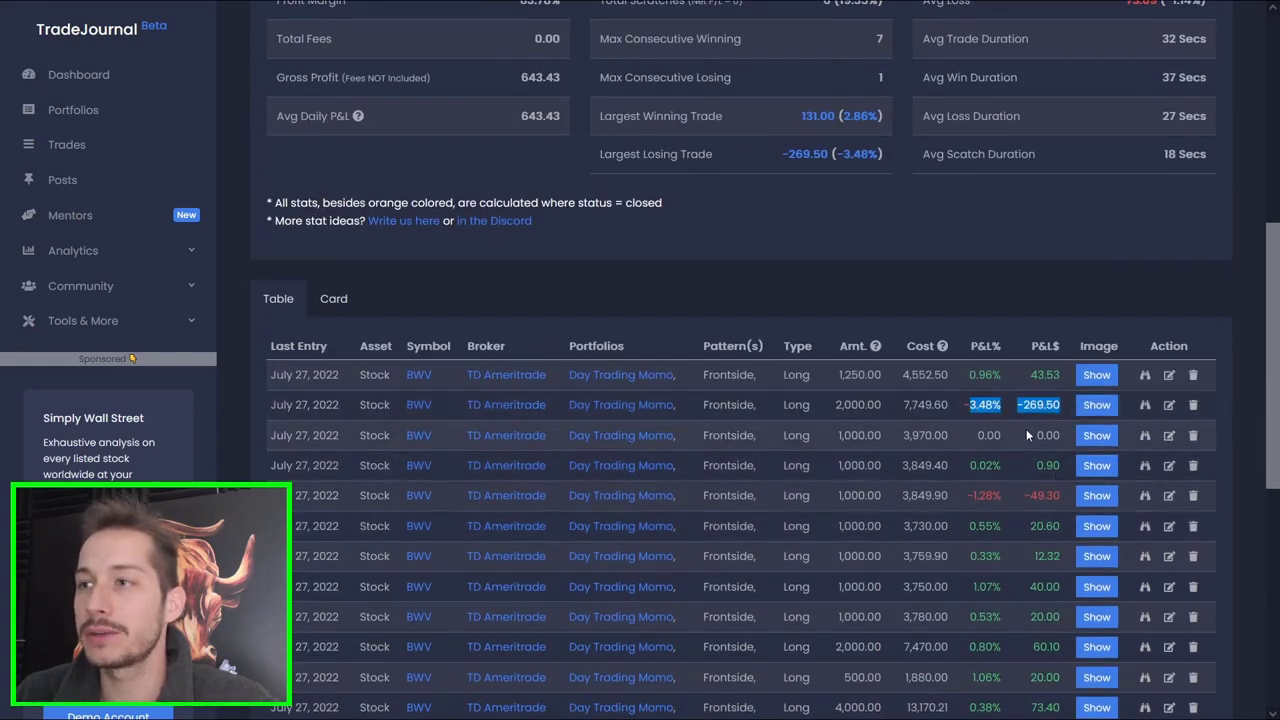
pyautogui.scroll(2, 1026, 429)
pyautogui.moveTo(1208, 177); pyautogui.dragTo(1110, 137)
pyautogui.scroll(-2, 1012, 340)
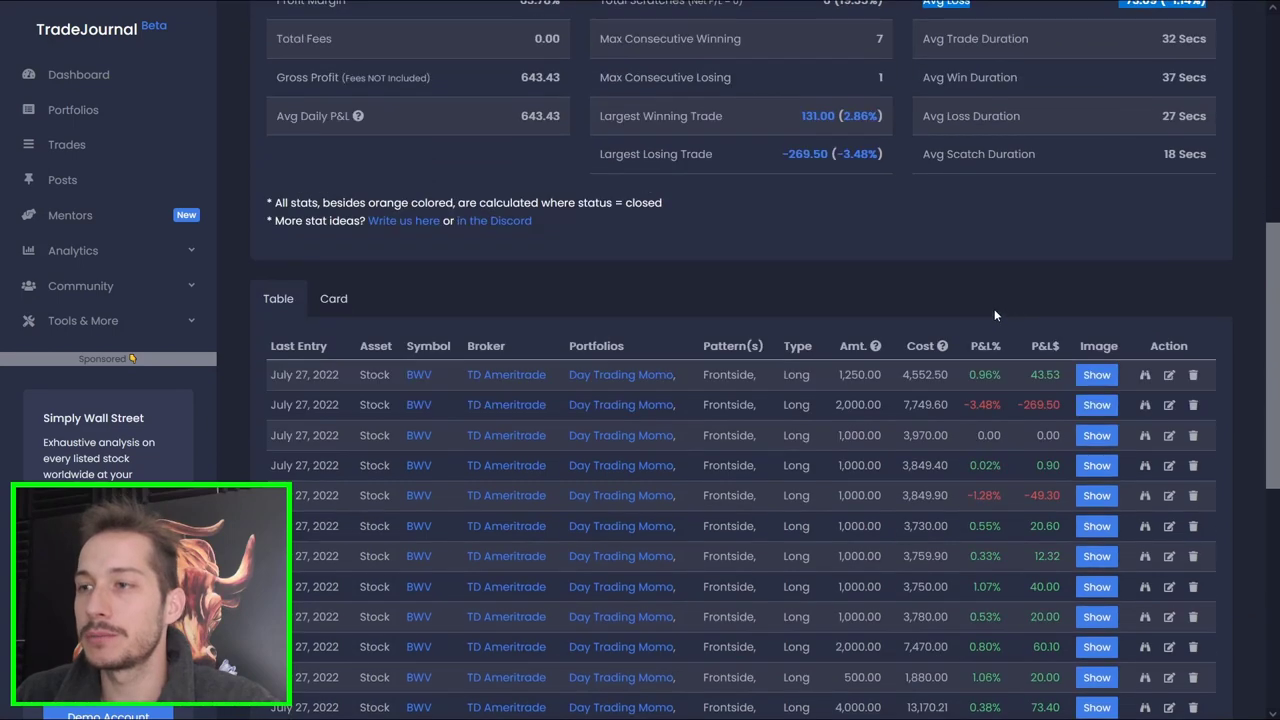
pyautogui.moveTo(950, 405); pyautogui.dragTo(902, 405)
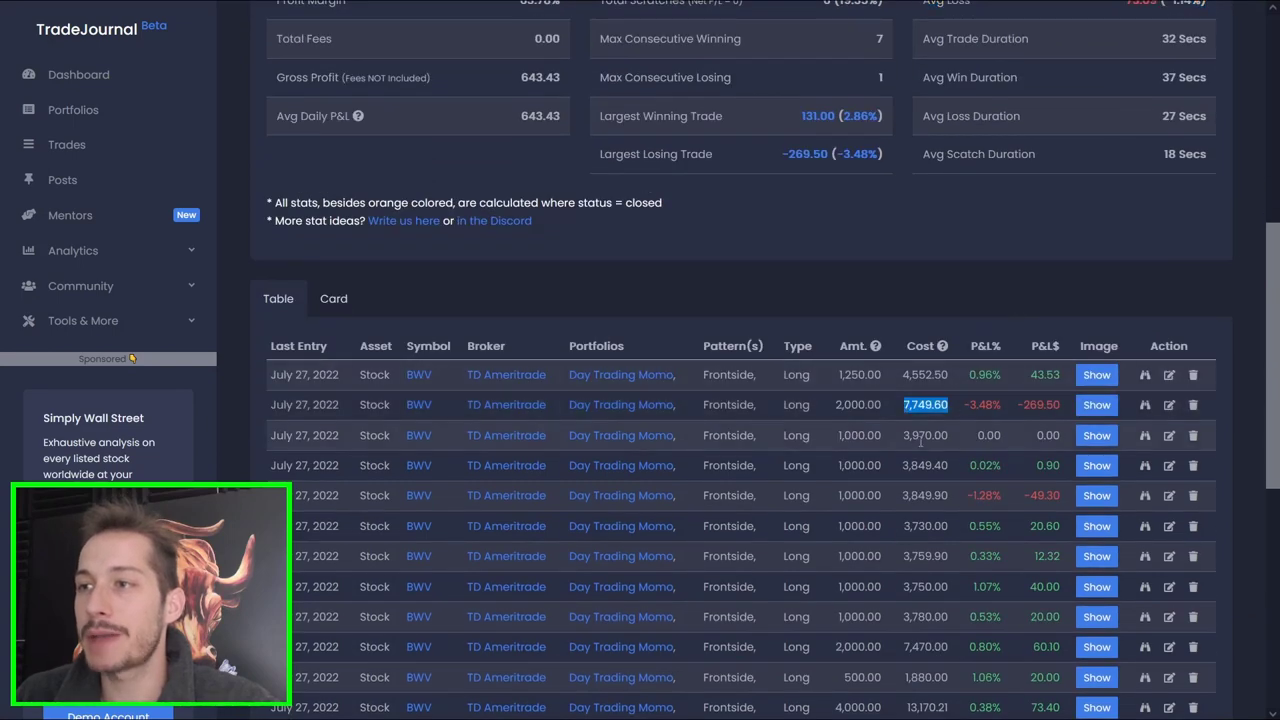
pyautogui.scroll(-3, 950, 482)
pyautogui.scroll(-1, 950, 482)
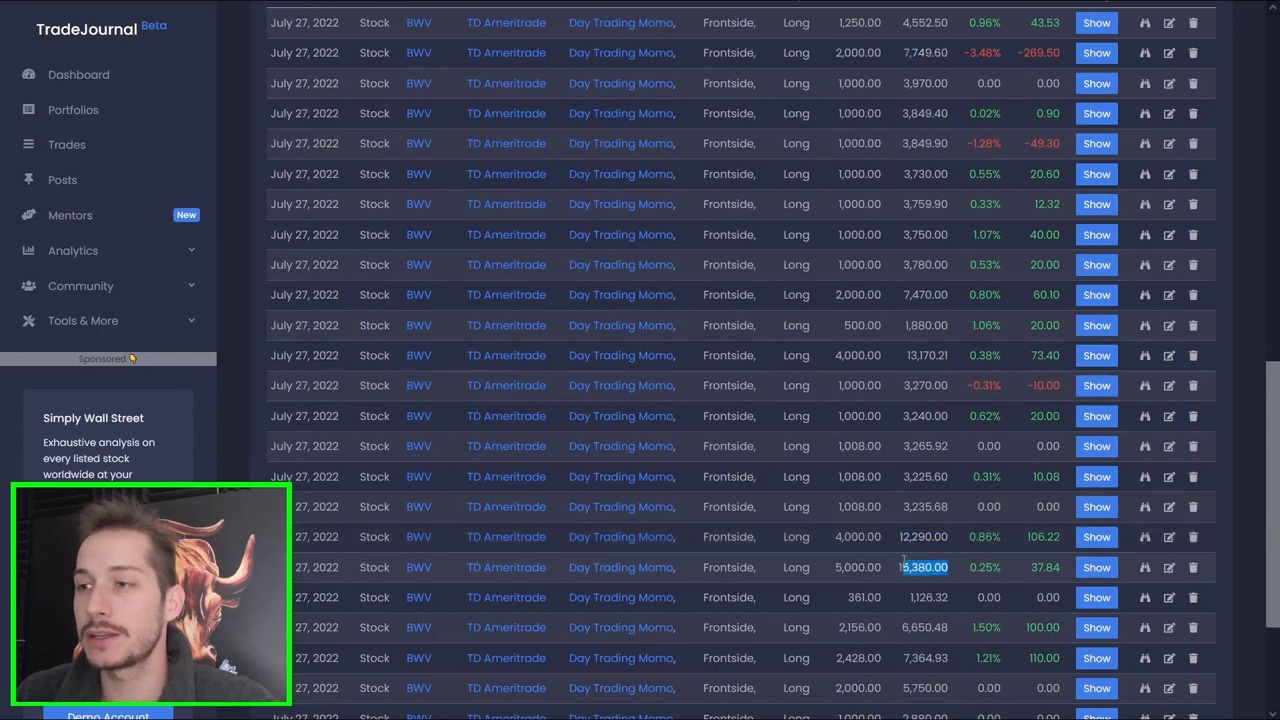
pyautogui.scroll(3, 948, 646)
pyautogui.scroll(1, 948, 641)
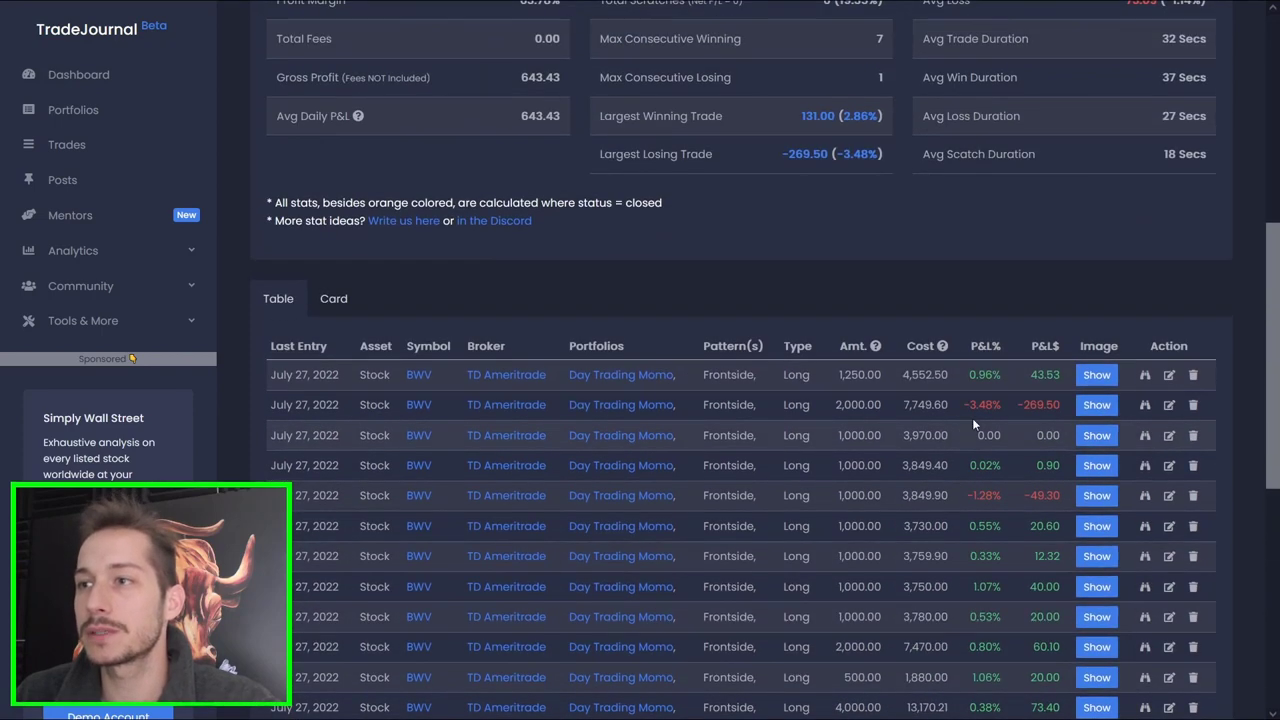
pyautogui.moveTo(901, 406); pyautogui.dragTo(1000, 406)
pyautogui.scroll(3, 940, 347)
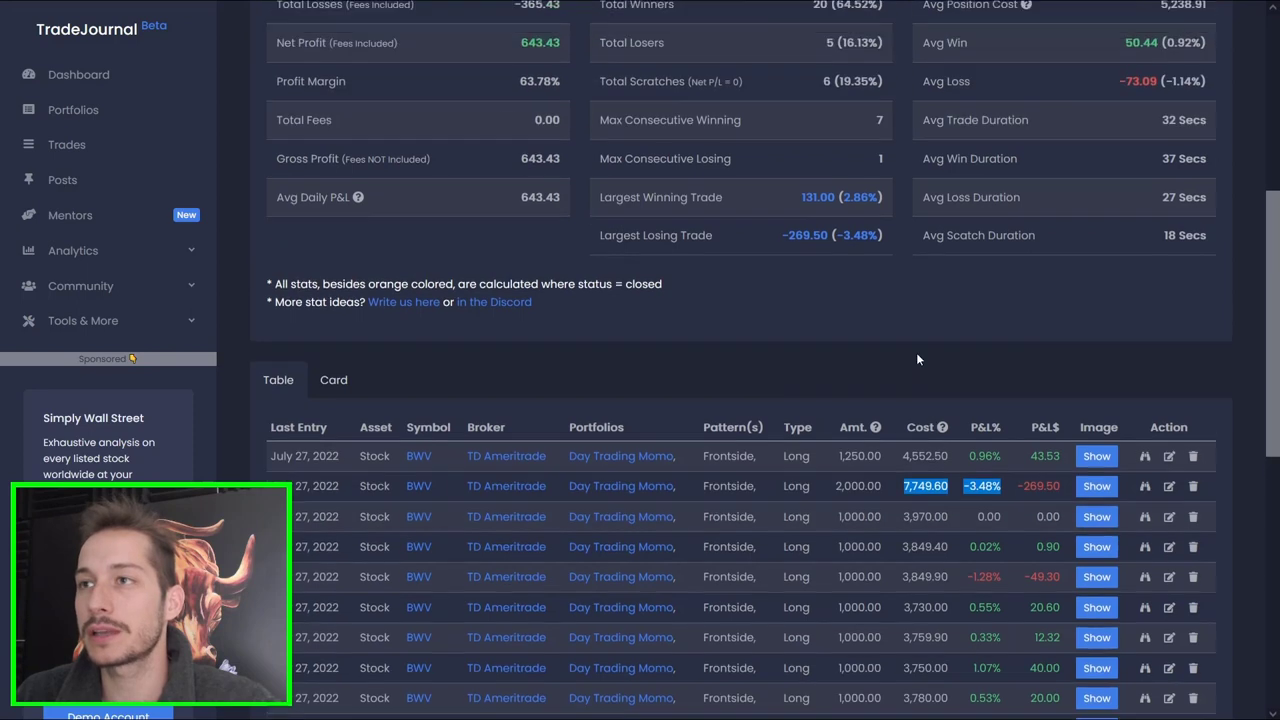
pyautogui.click(933, 421)
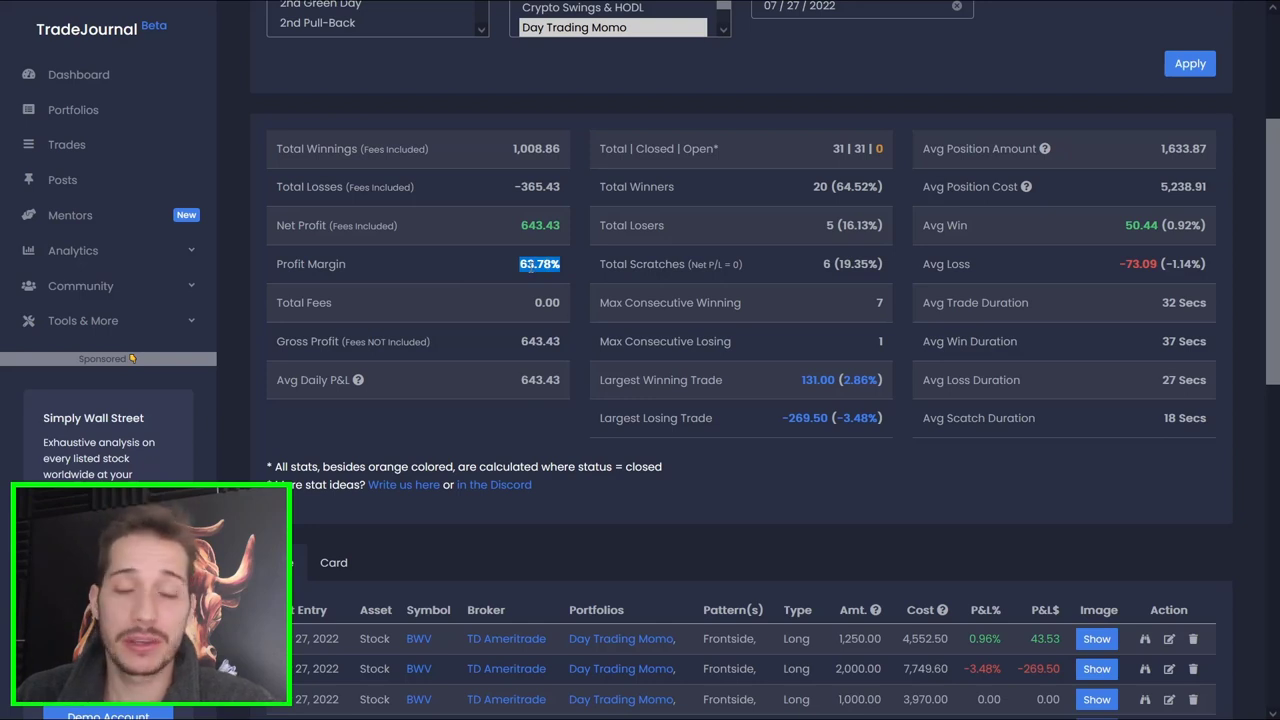
# Deselect the profit margin value and scroll down the dashboard to the July P&L calendar
pyautogui.click(752, 463)
pyautogui.scroll(3, 752, 463)
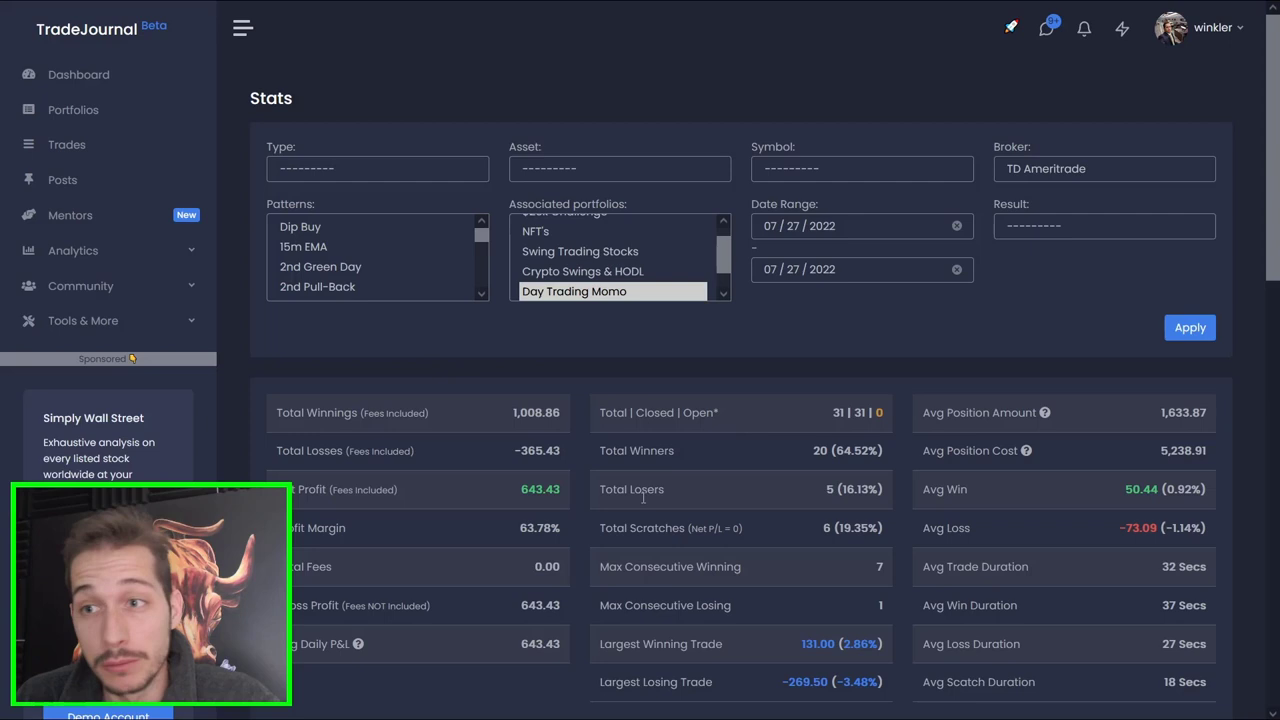
pyautogui.scroll(-1, 563, 482)
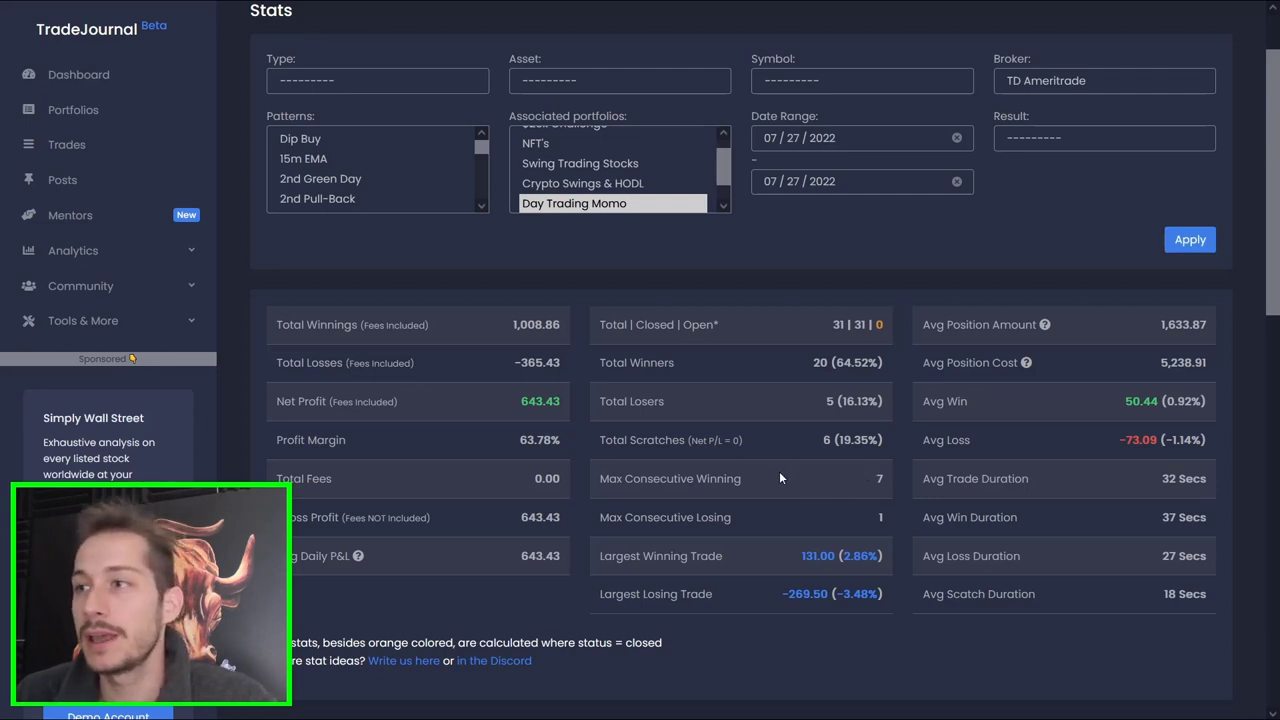
pyautogui.scroll(-10, 763, 460)
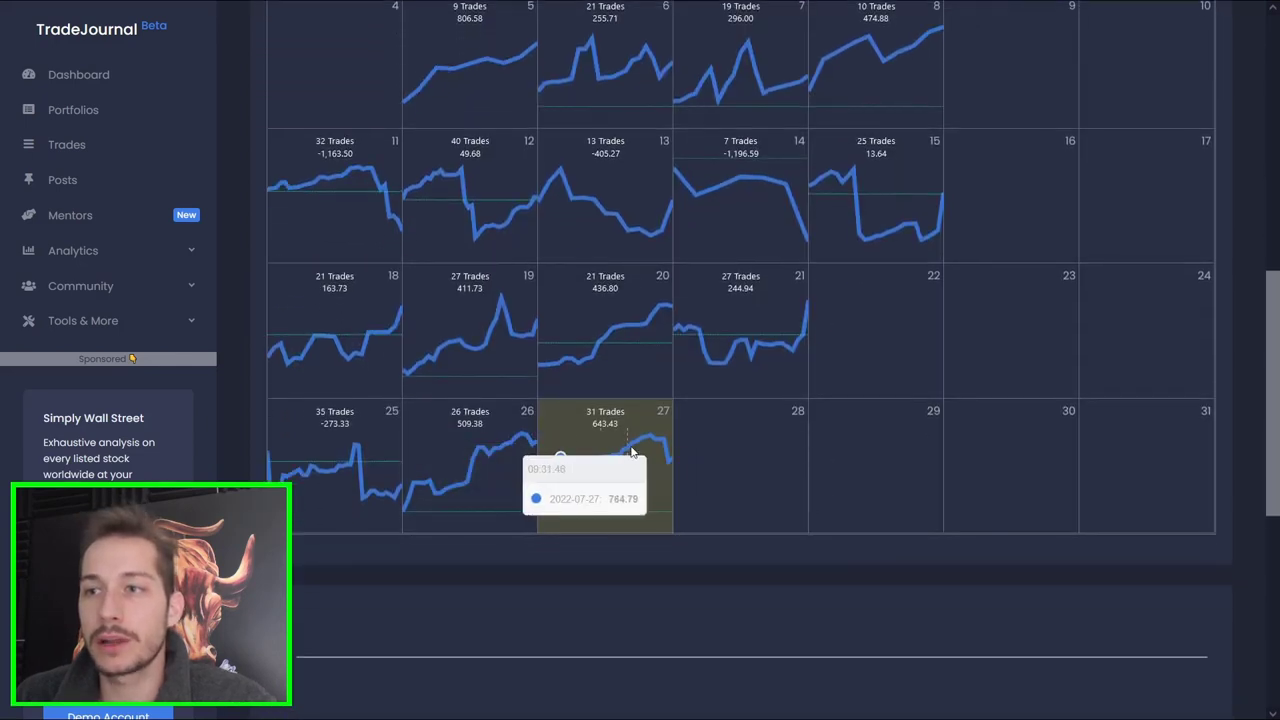
# Read the values on the day-27 mini chart and scroll further down the page
pyautogui.moveTo(650, 445)
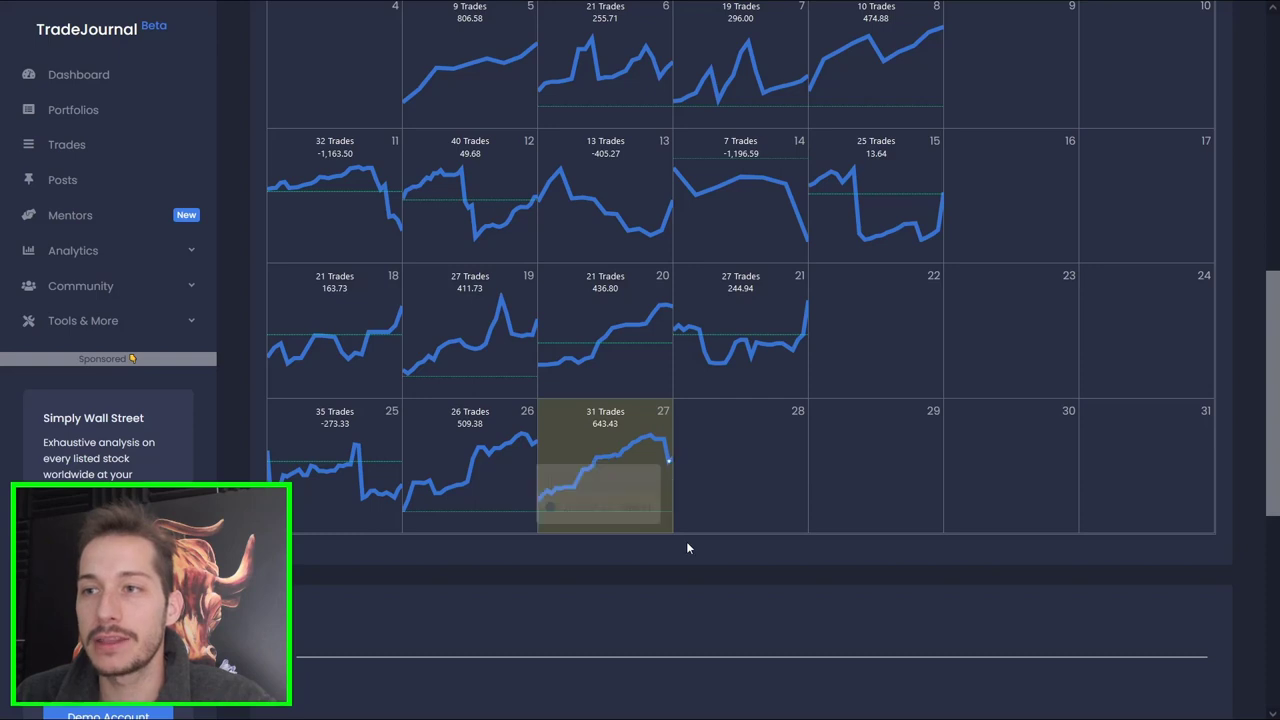
pyautogui.scroll(-1, 692, 568)
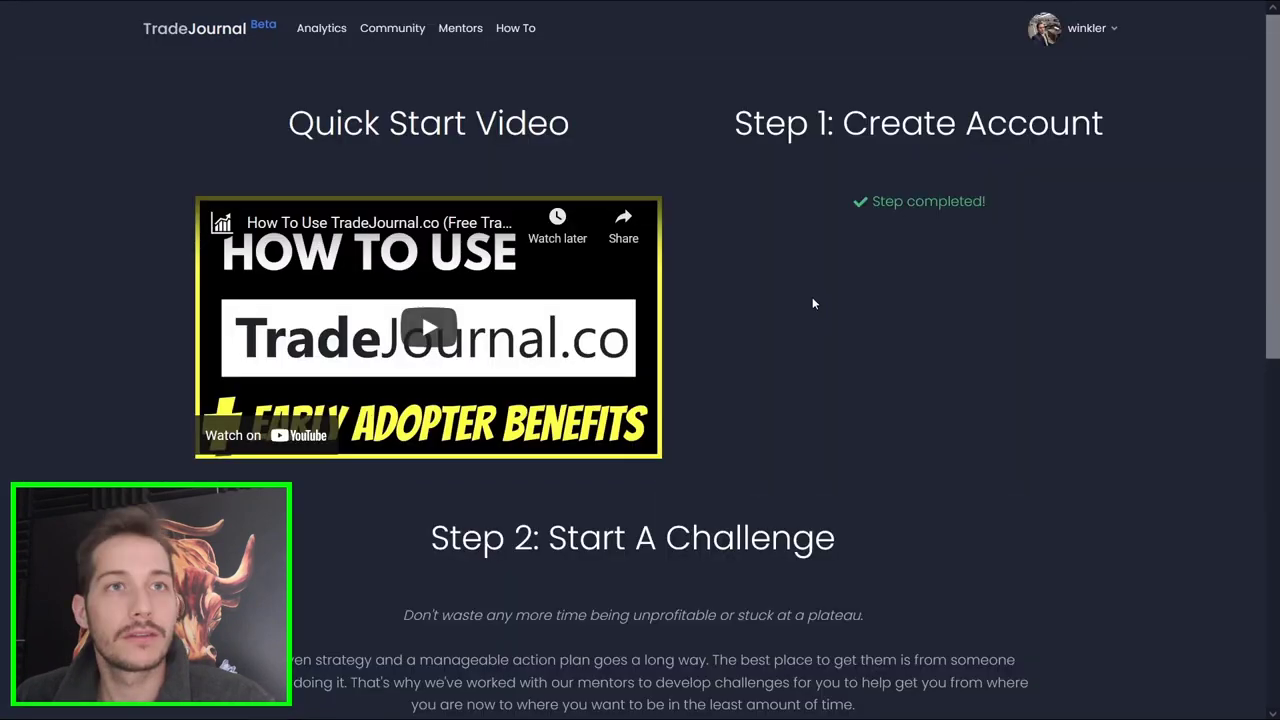
pyautogui.scroll(-1, 815, 294)
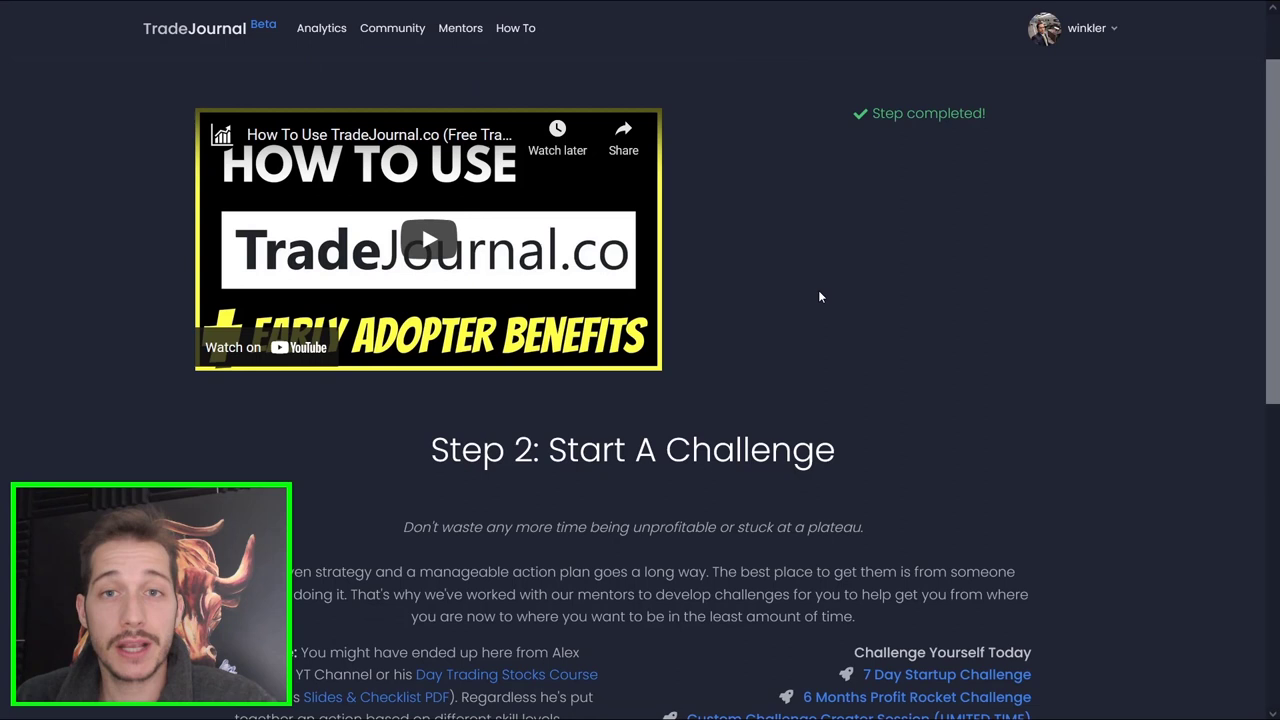
# Scroll the How To page past the video to Step 2 Start A Challenge and Step 3 Join & Get Active on Discord
pyautogui.scroll(-2, 816, 290)
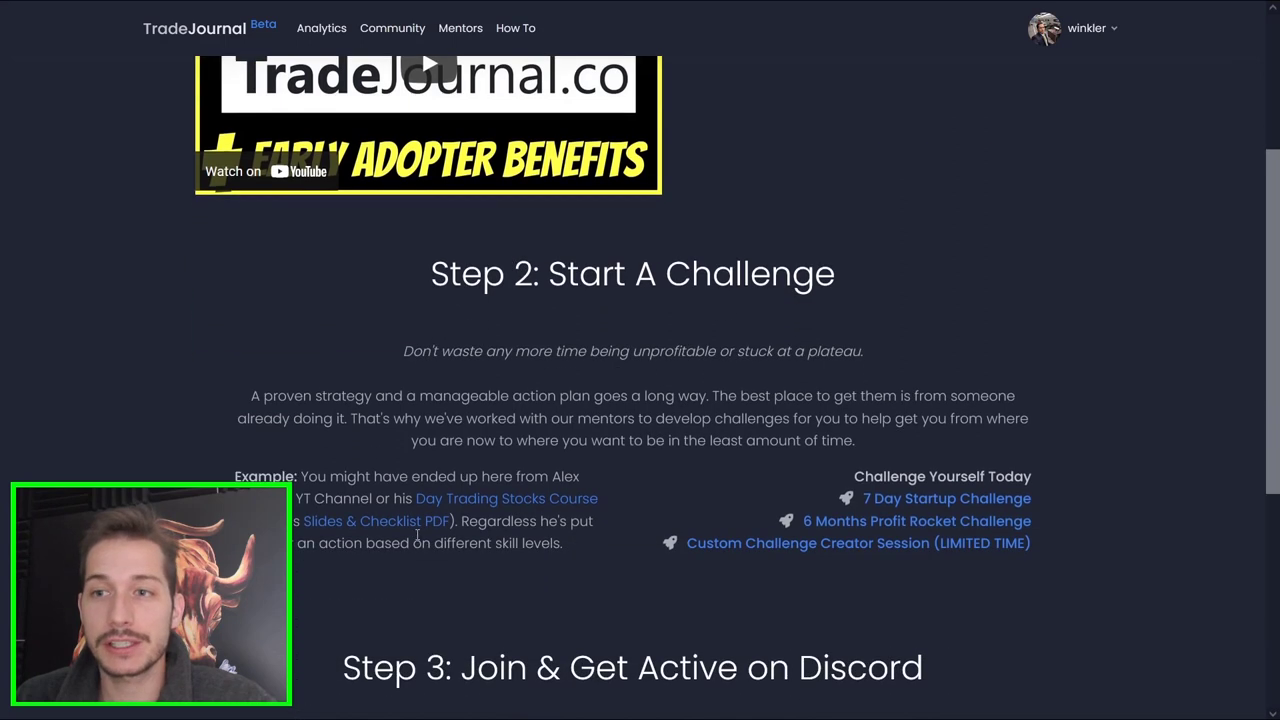
pyautogui.scroll(-1, 417, 529)
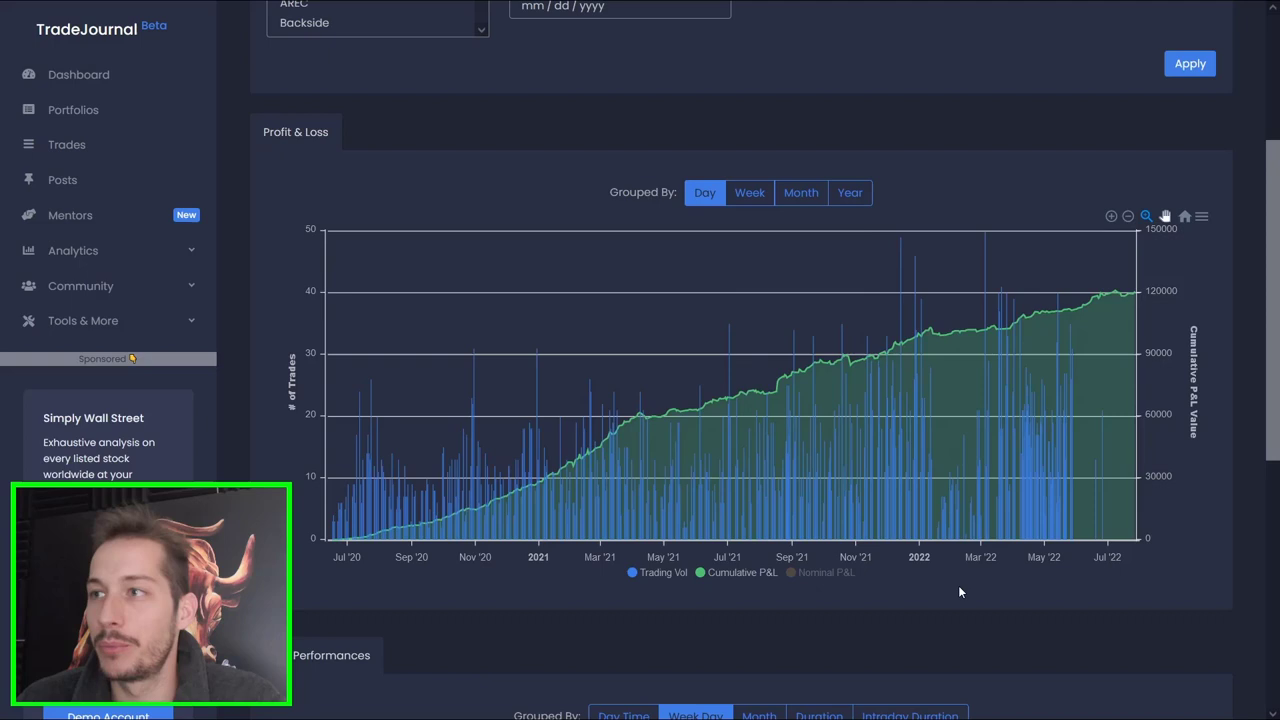
# Read the 27 Jul point of the daily Profit & Loss chart: 31 trades, cumulative P&L 120,632.0
pyautogui.moveTo(1140, 302)
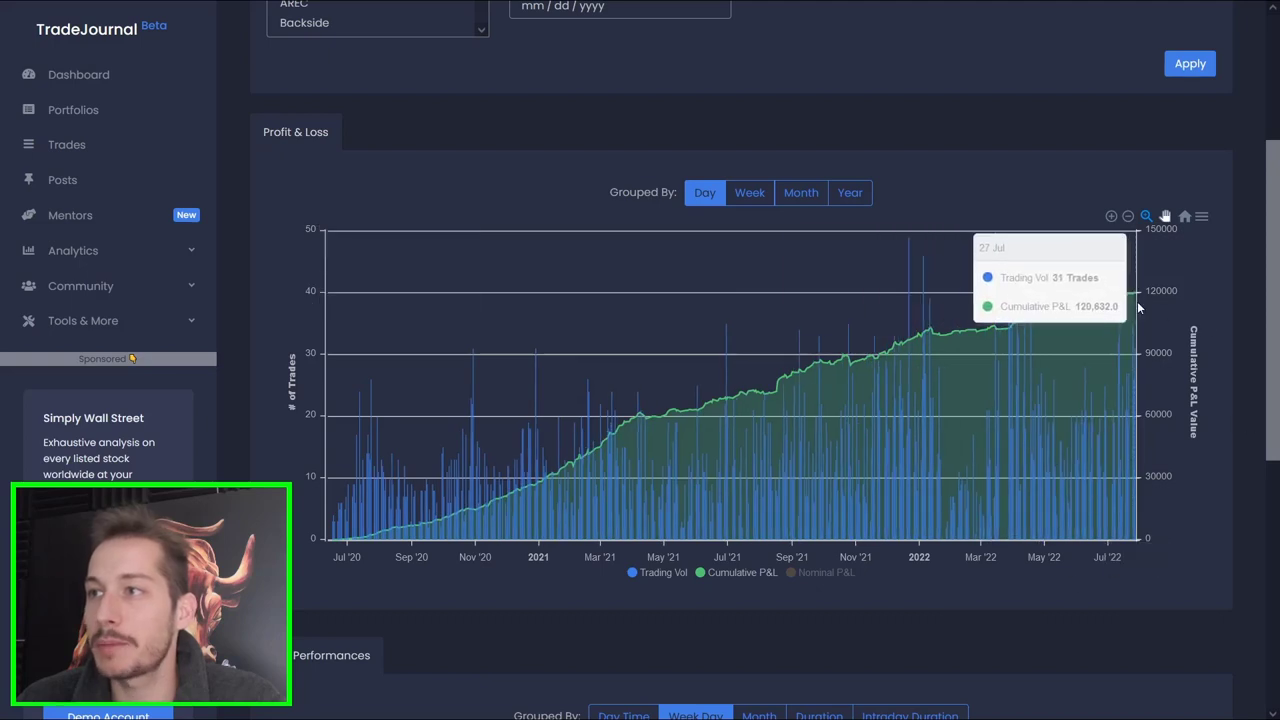